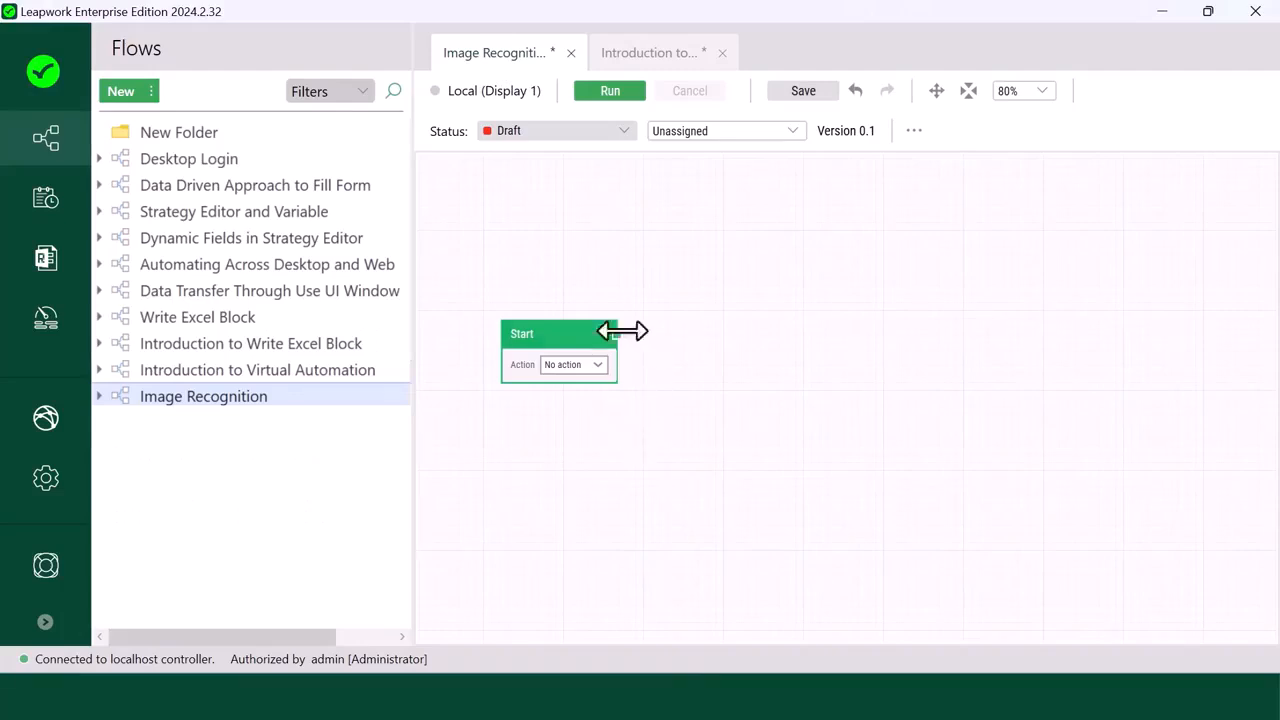
Step: Add a Find image building block connected to the Start block
left_click_drag(617, 334, 656, 336)
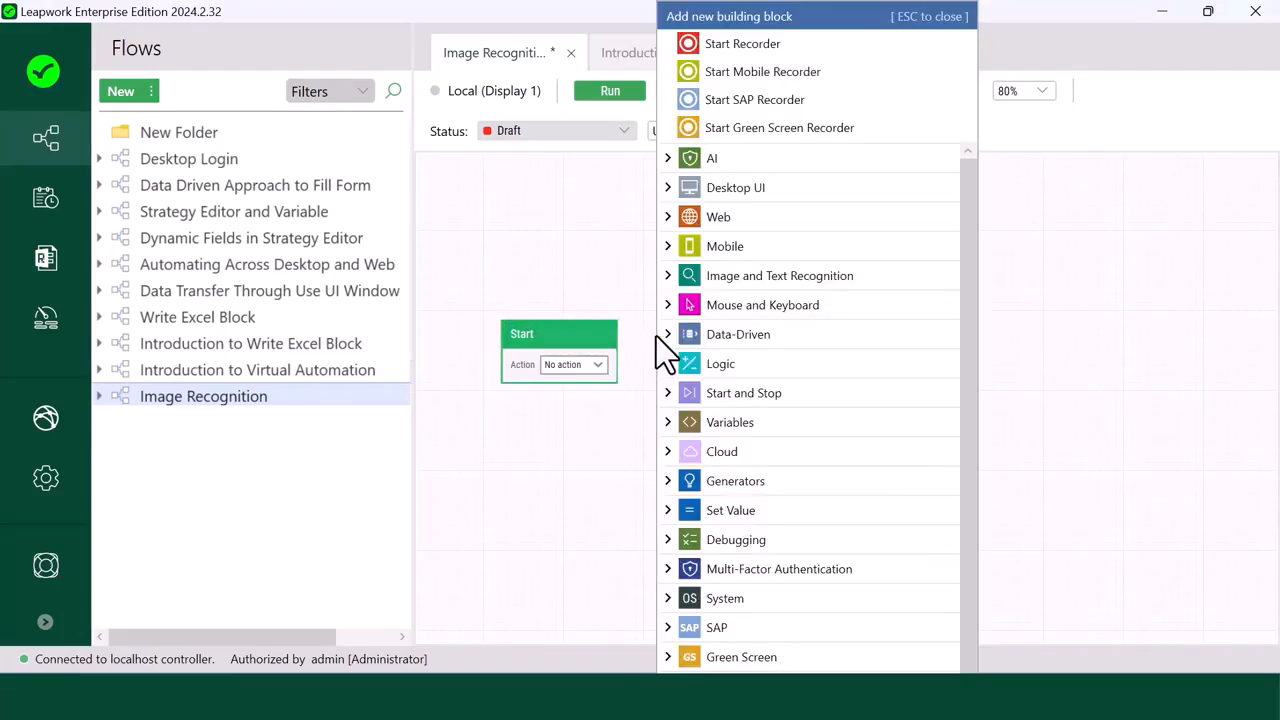
type("Find image")
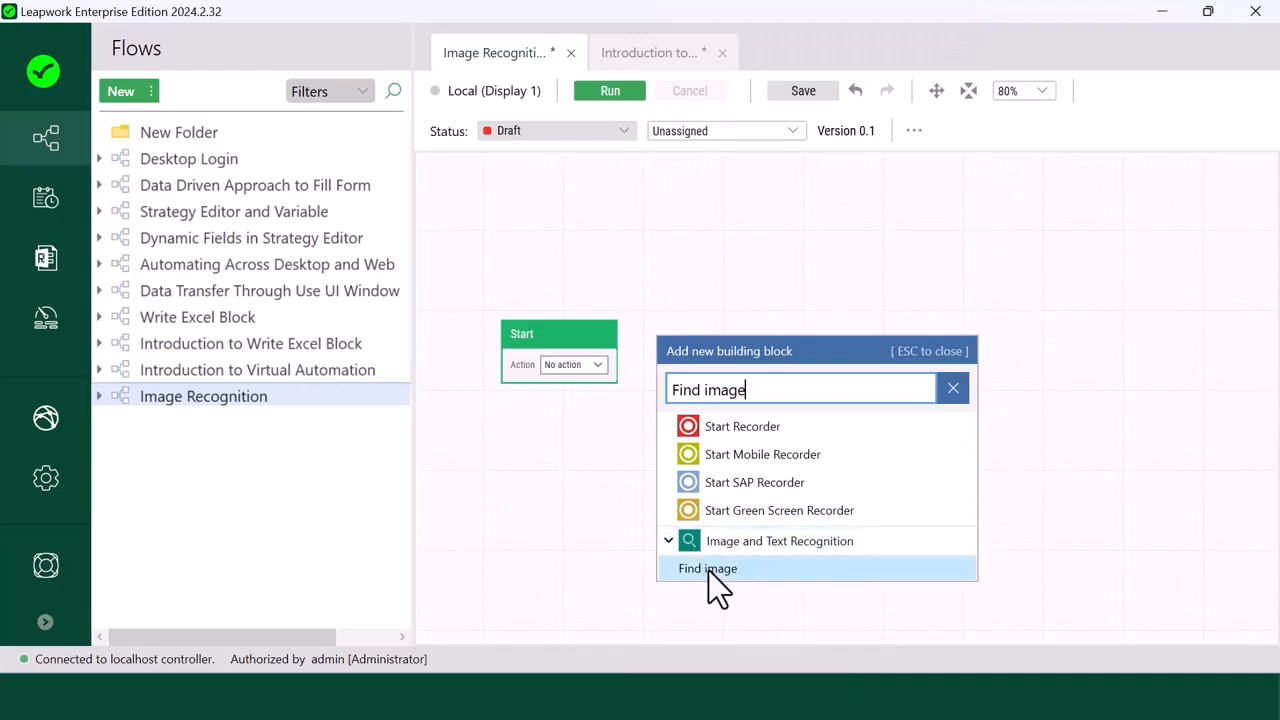
left_click(708, 570)
left_click(738, 358)
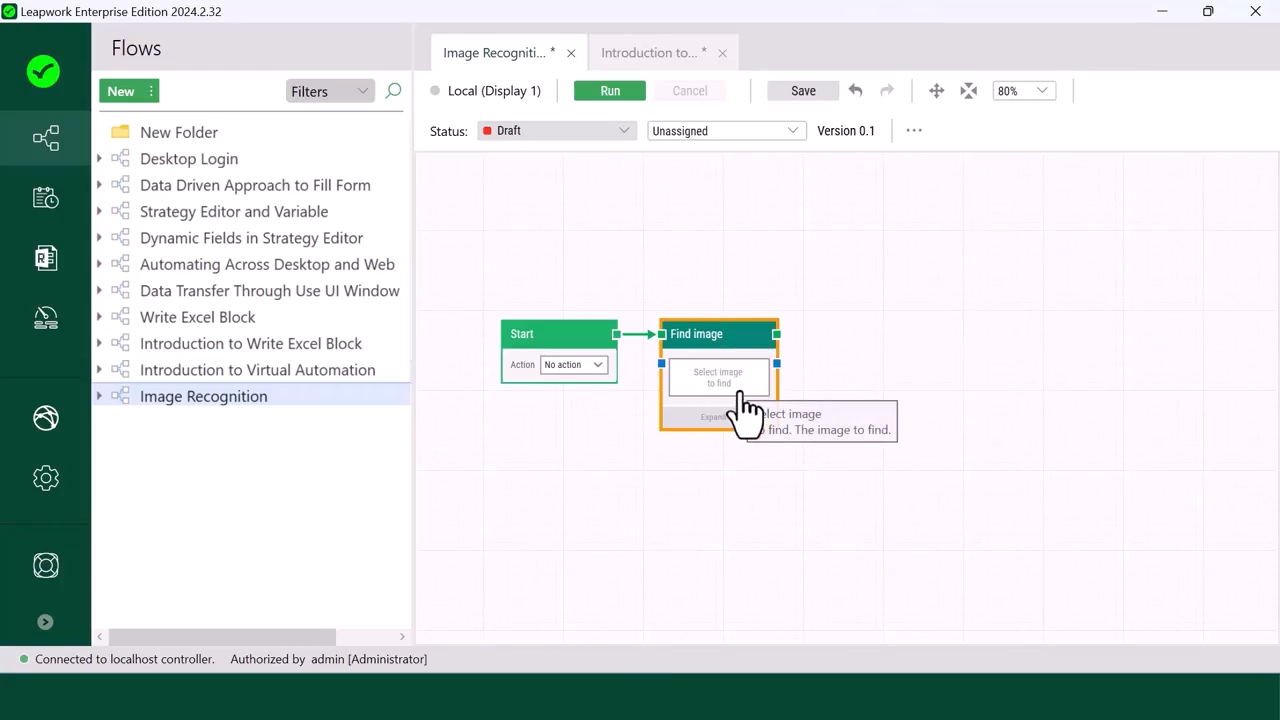
Step: Switch to the Chrome browser and open ebay.com in a new tab
left_click(777, 605)
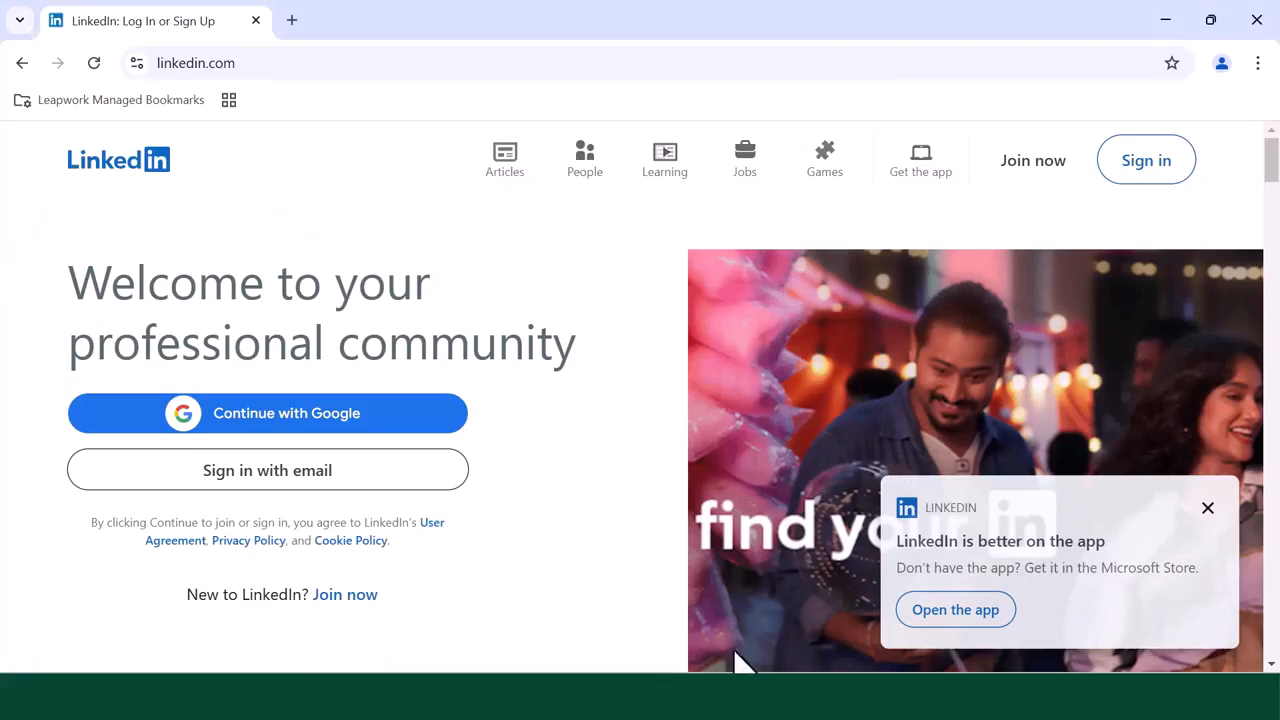
left_click(291, 21)
type("eba")
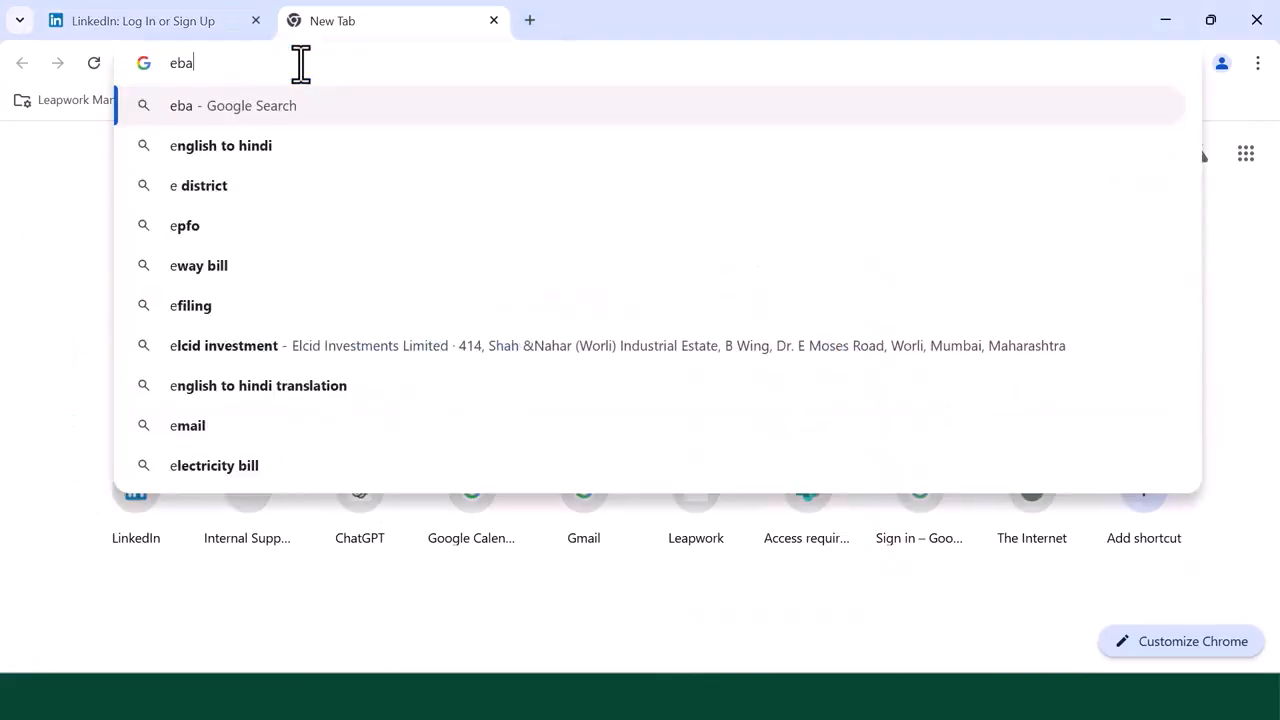
type("y.com")
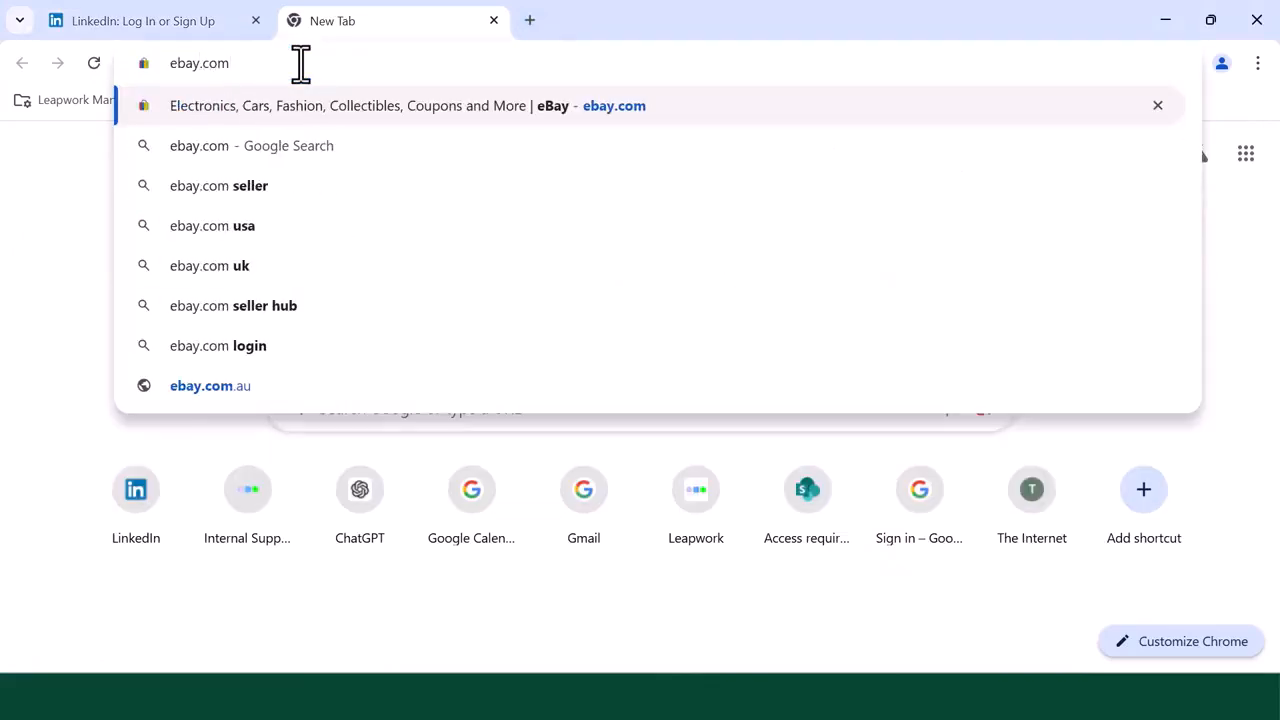
key("Return")
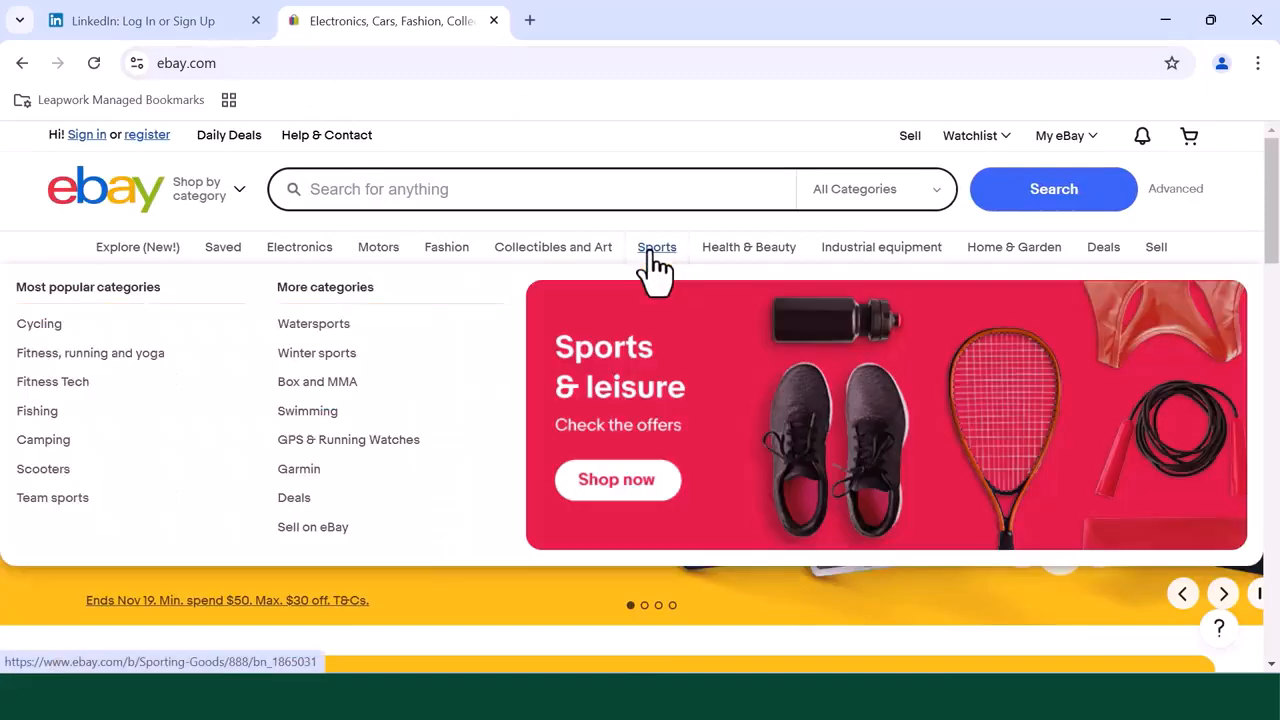
Step: Open eBay's Sports category page and bring its Shop By Category tiles into view
left_click(651, 258)
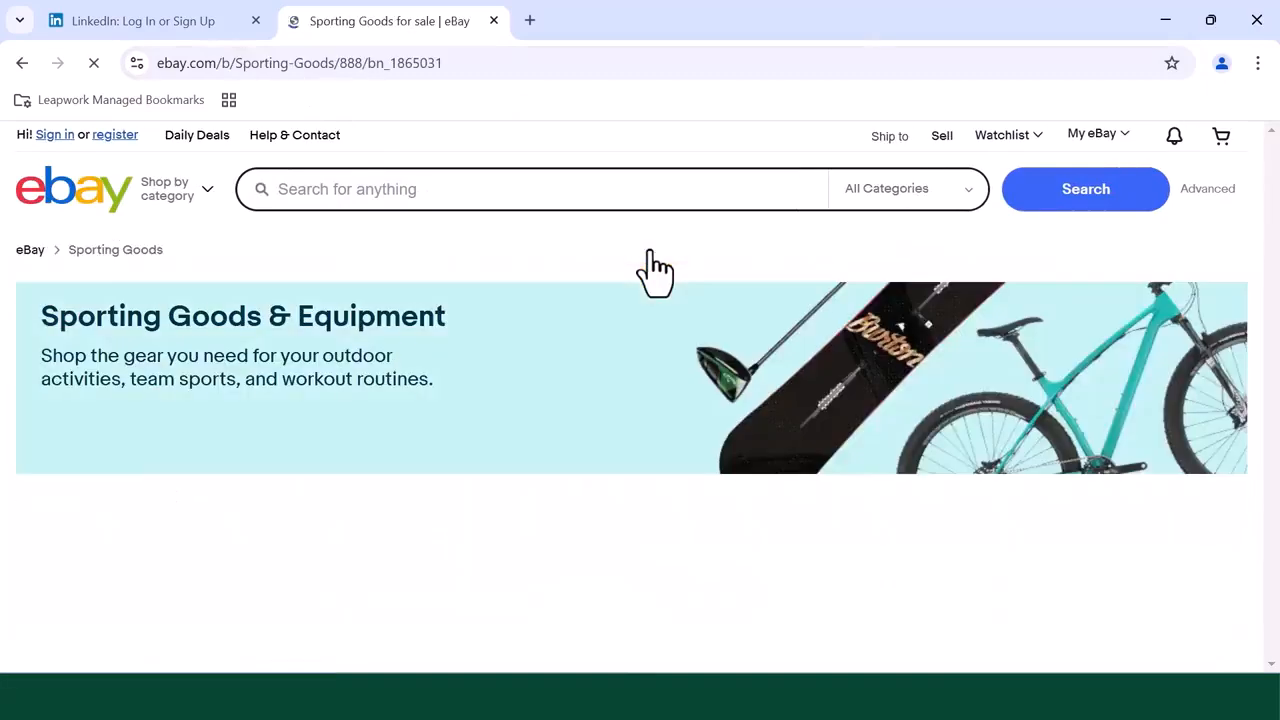
scroll(655, 270, "down", 7)
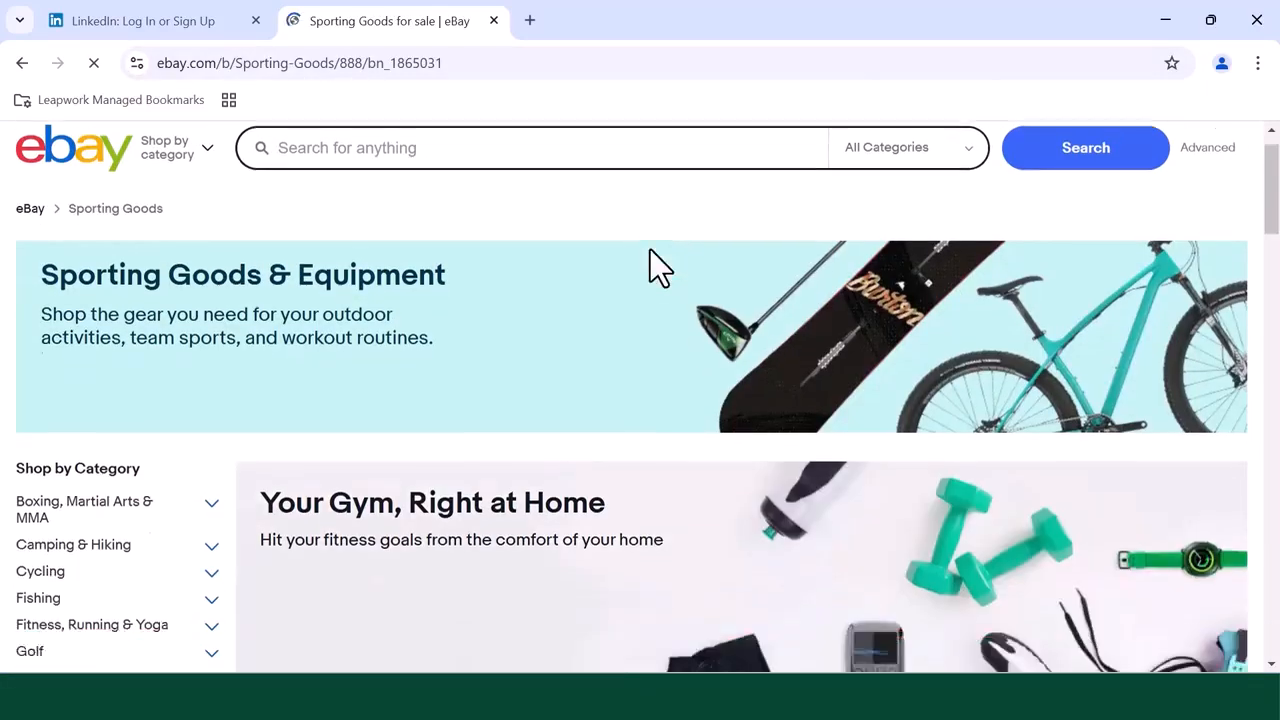
scroll(655, 270, "down", 6)
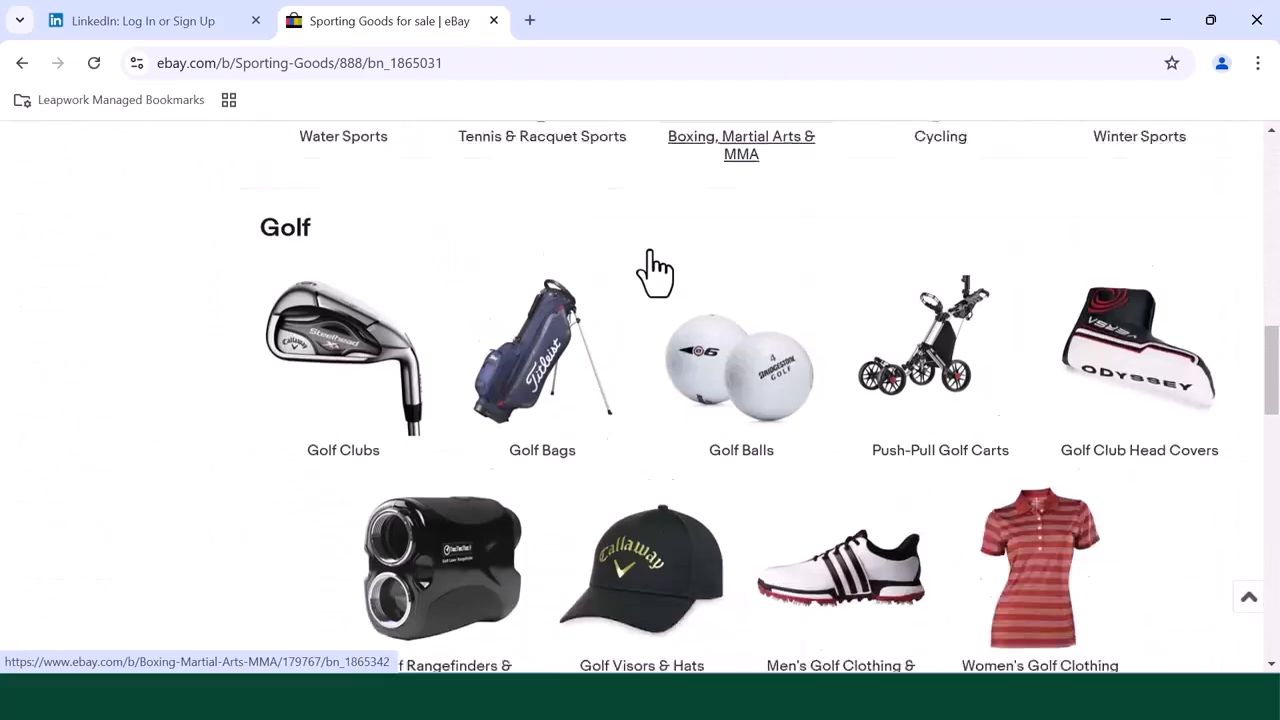
scroll(655, 270, "up", 5)
scroll(650, 252, "up", 3)
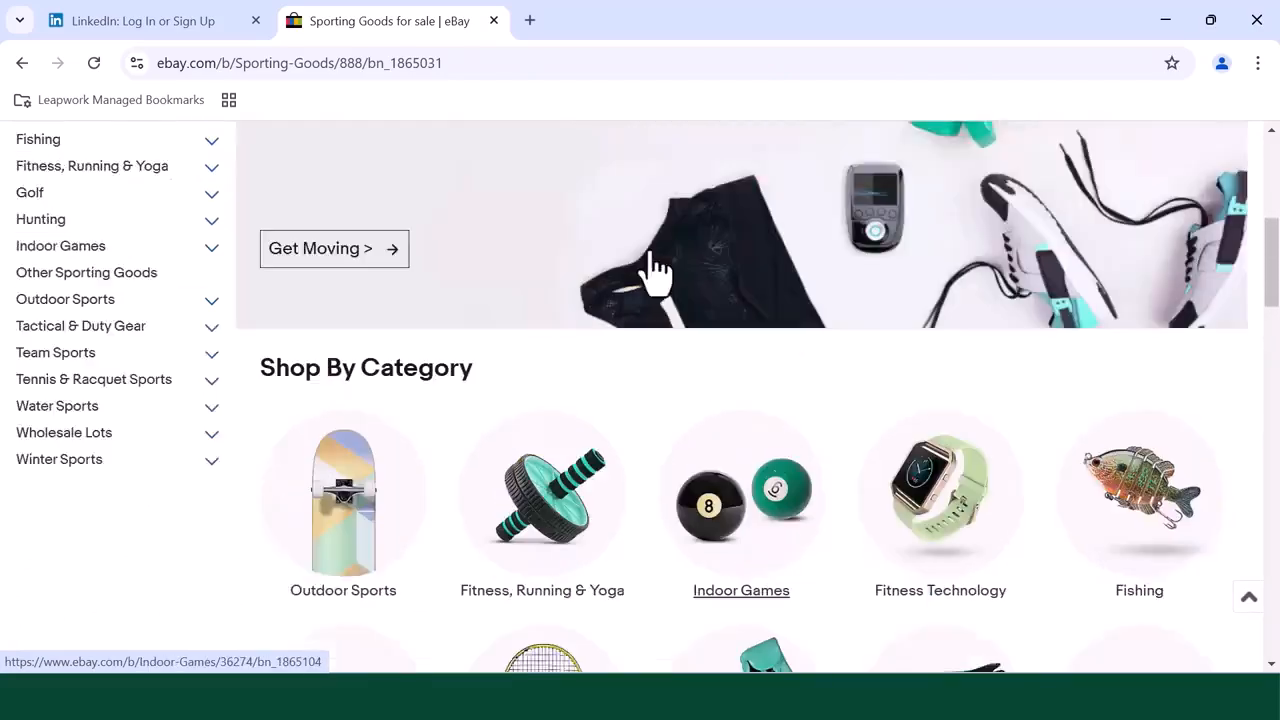
scroll(650, 252, "down", 7)
scroll(650, 252, "down", 3)
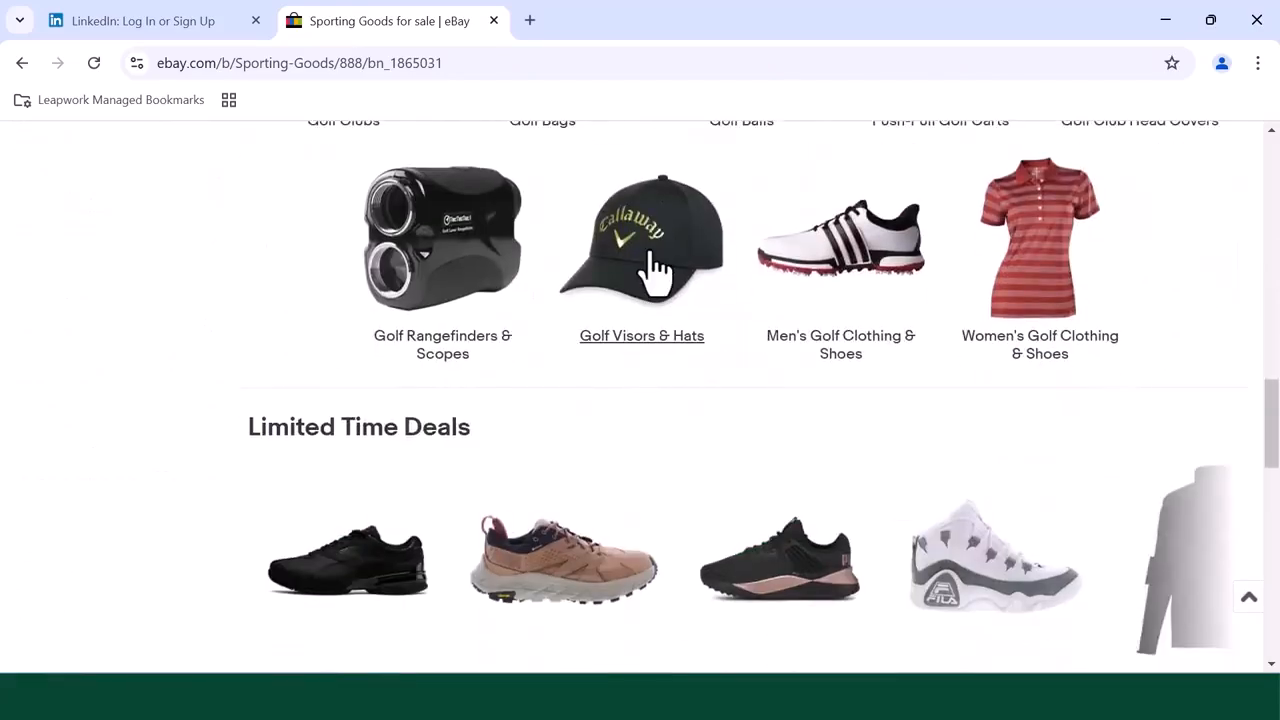
scroll(650, 270, "up", 12)
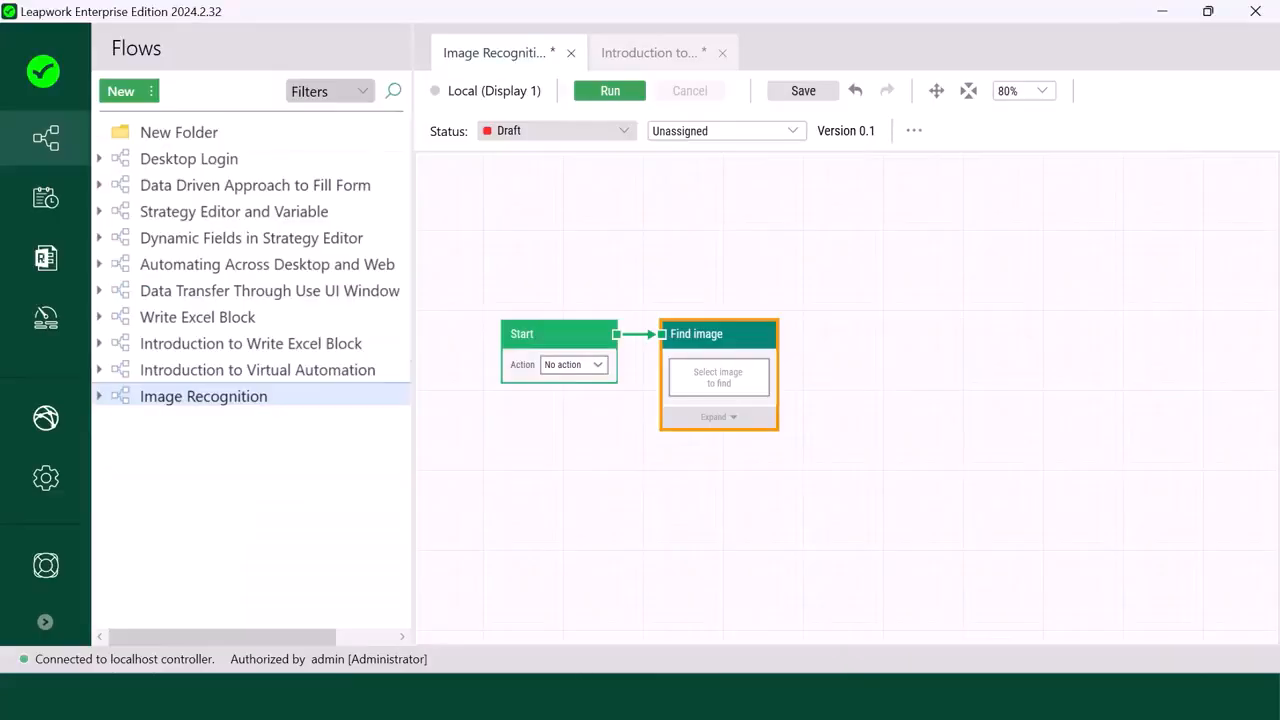
Step: Switch to Leapwork and capture the Indoor Games tile with its label as the Find image block's image
left_click(743, 385)
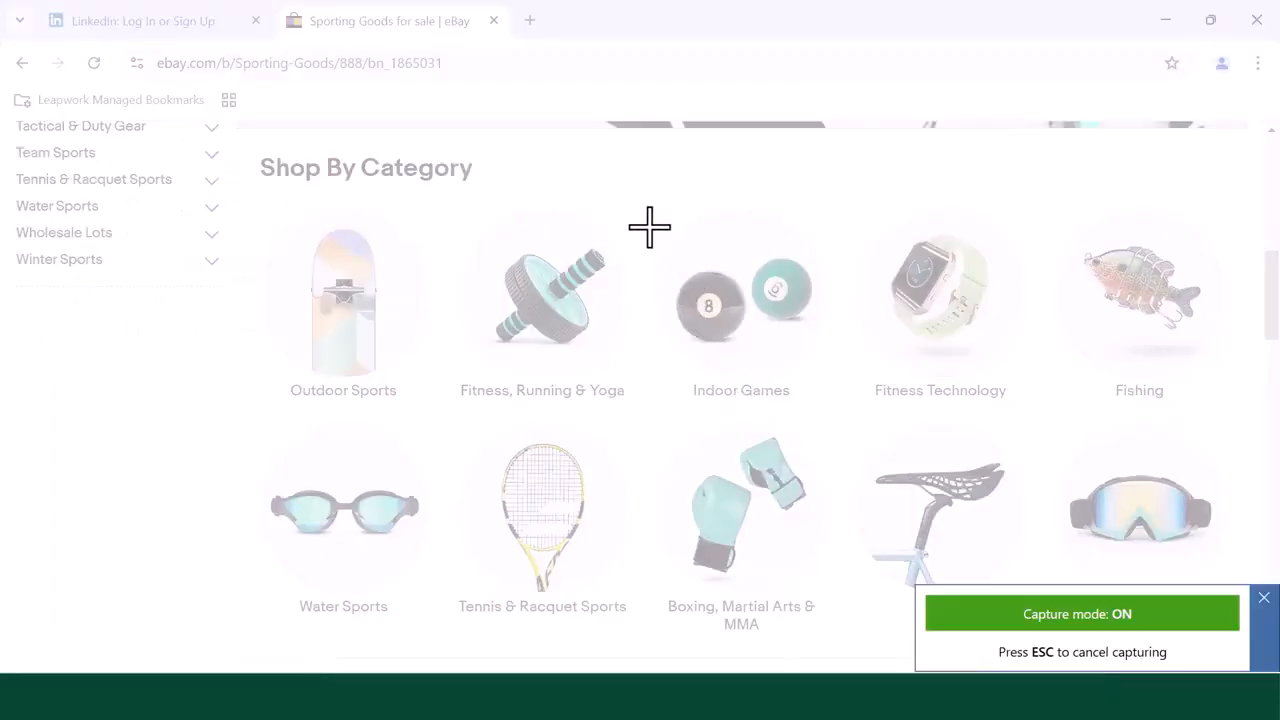
left_click_drag(659, 242, 825, 401)
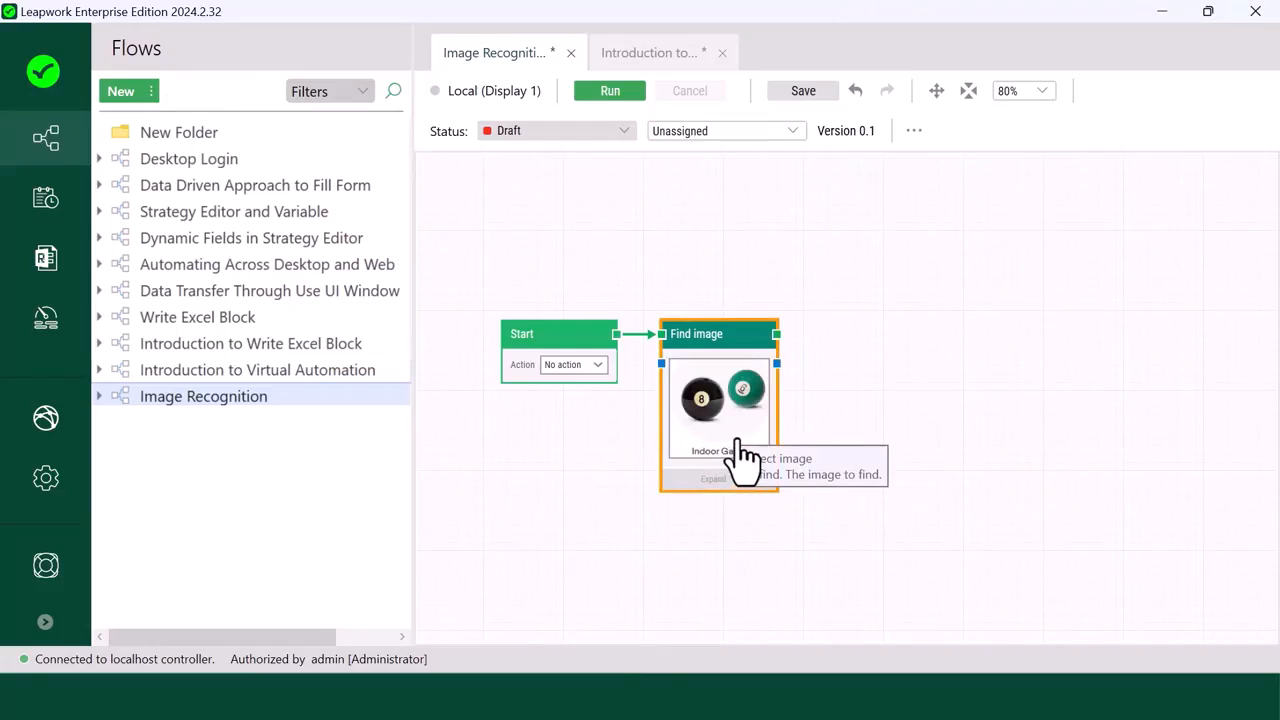
Step: Run the flow up to the Find image block, check its log messages, and return to editing the flow
right_click(704, 342)
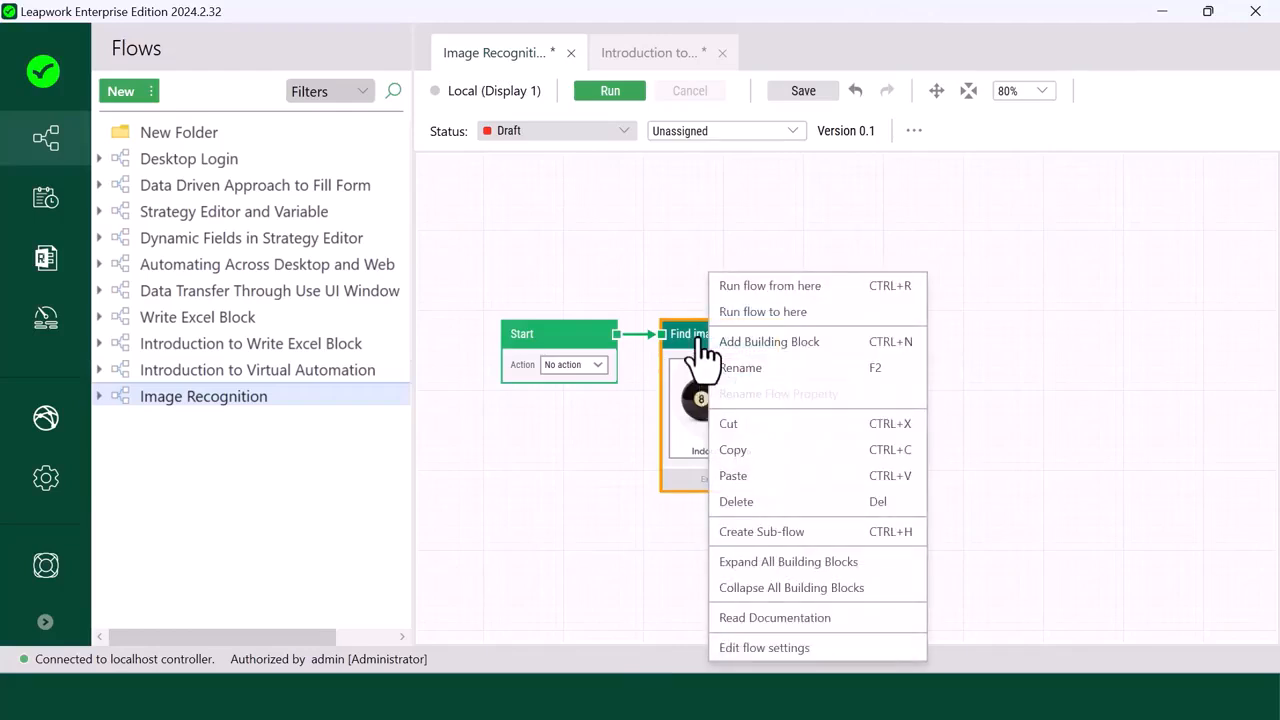
left_click(768, 318)
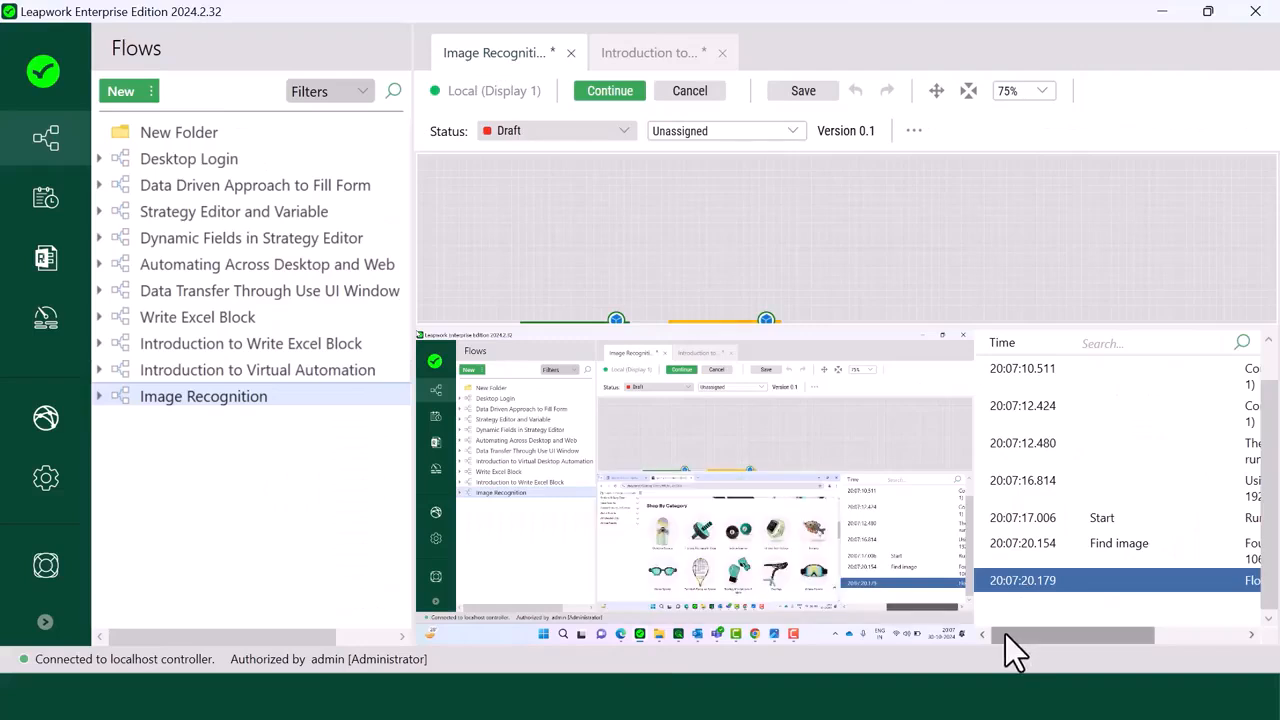
left_click_drag(1005, 634, 1167, 641)
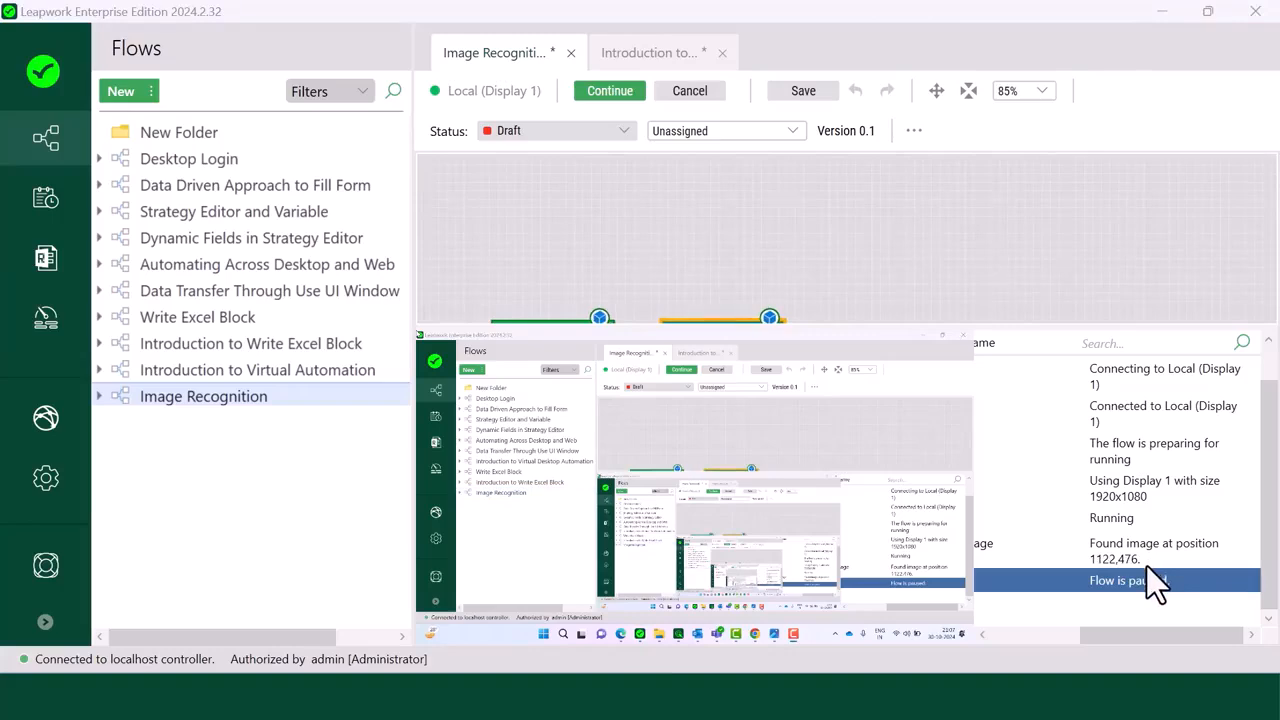
left_click(700, 92)
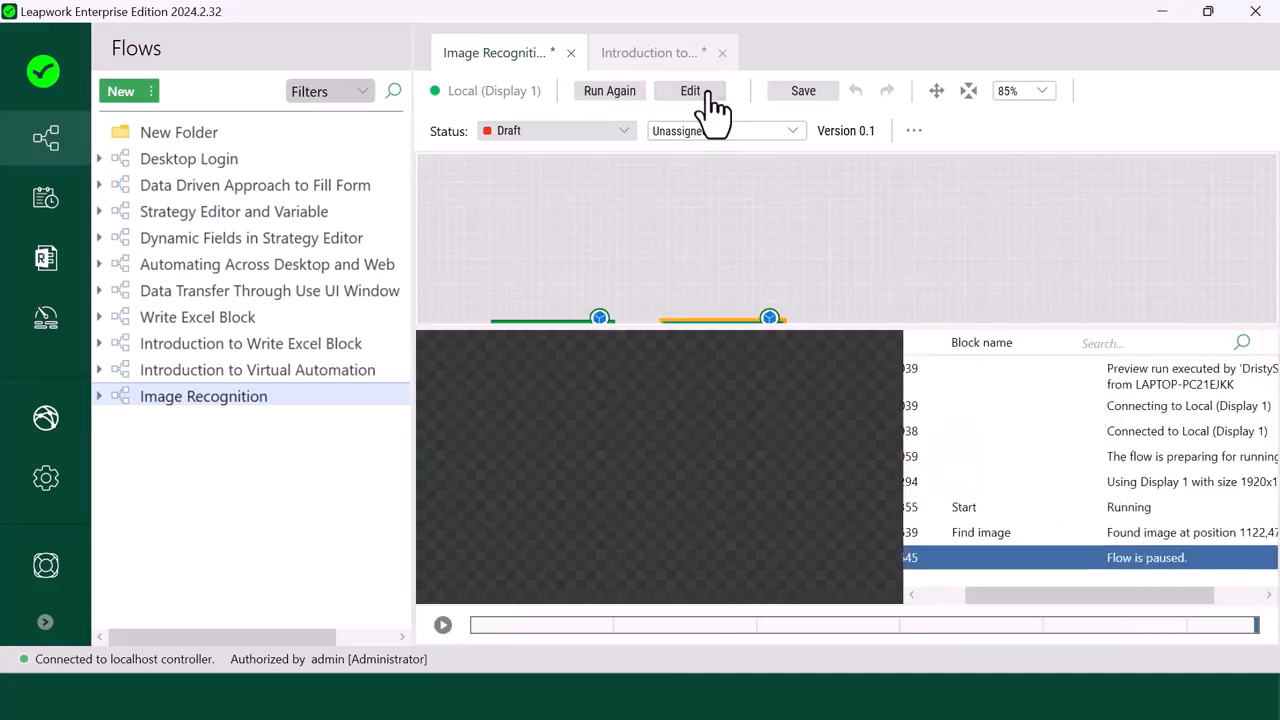
left_click(700, 92)
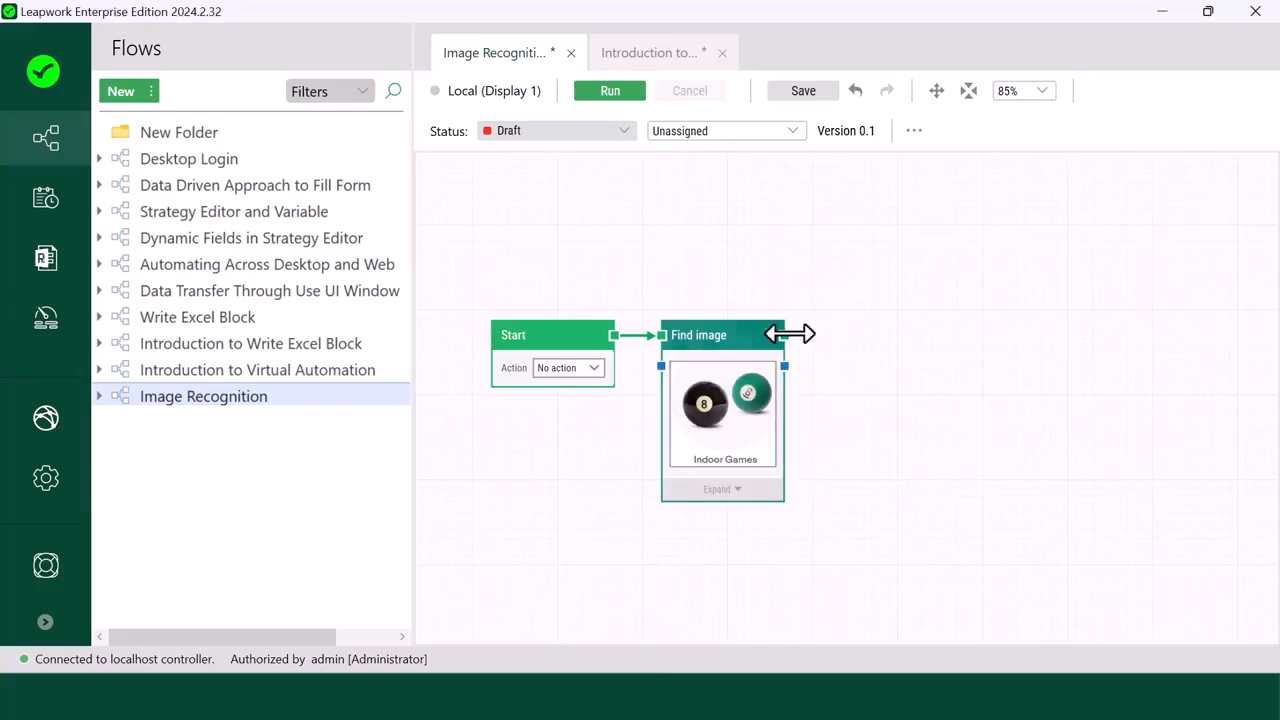
Step: Add a Hover position building block connected after the Find image block
left_click_drag(790, 335, 840, 352)
type("Hov")
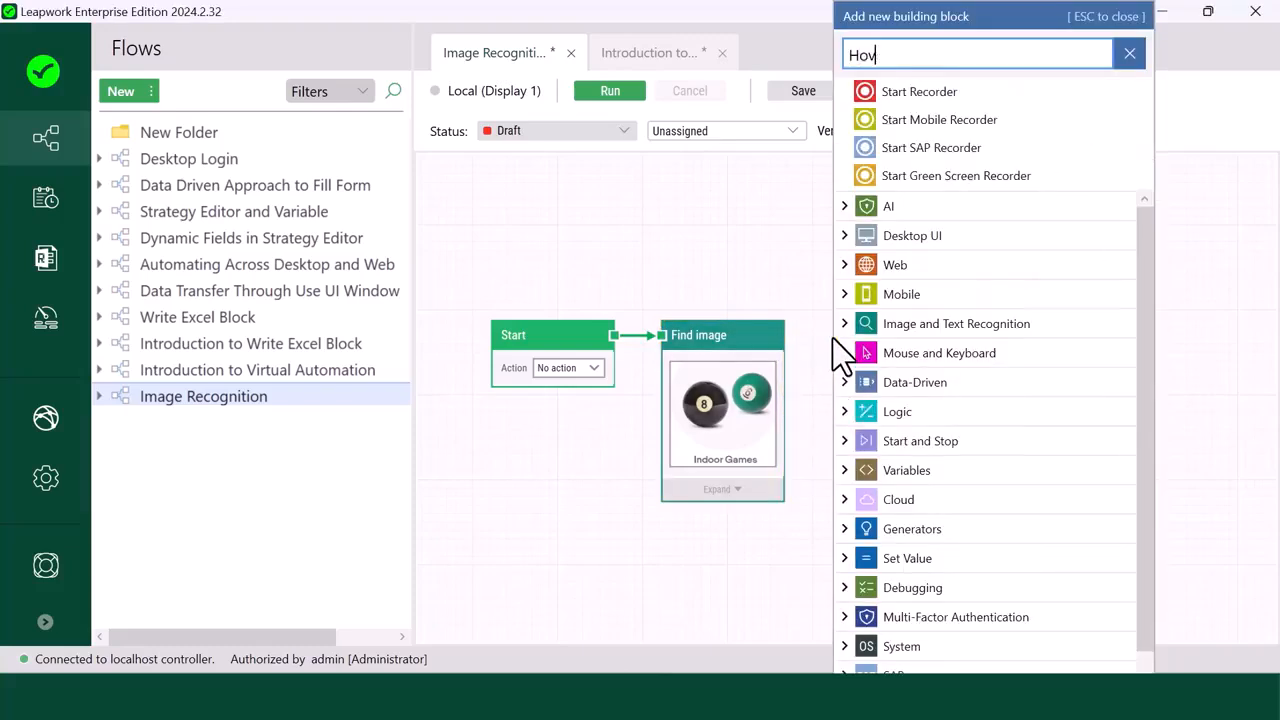
type("er pos")
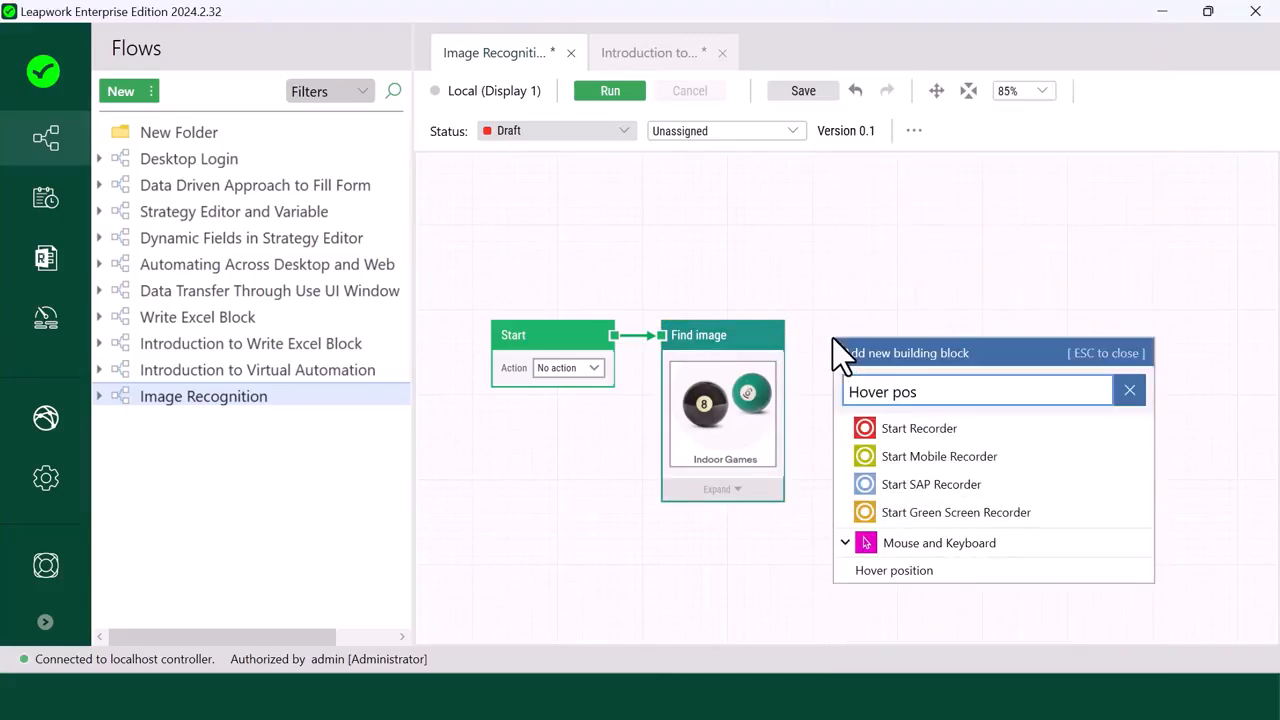
type("it")
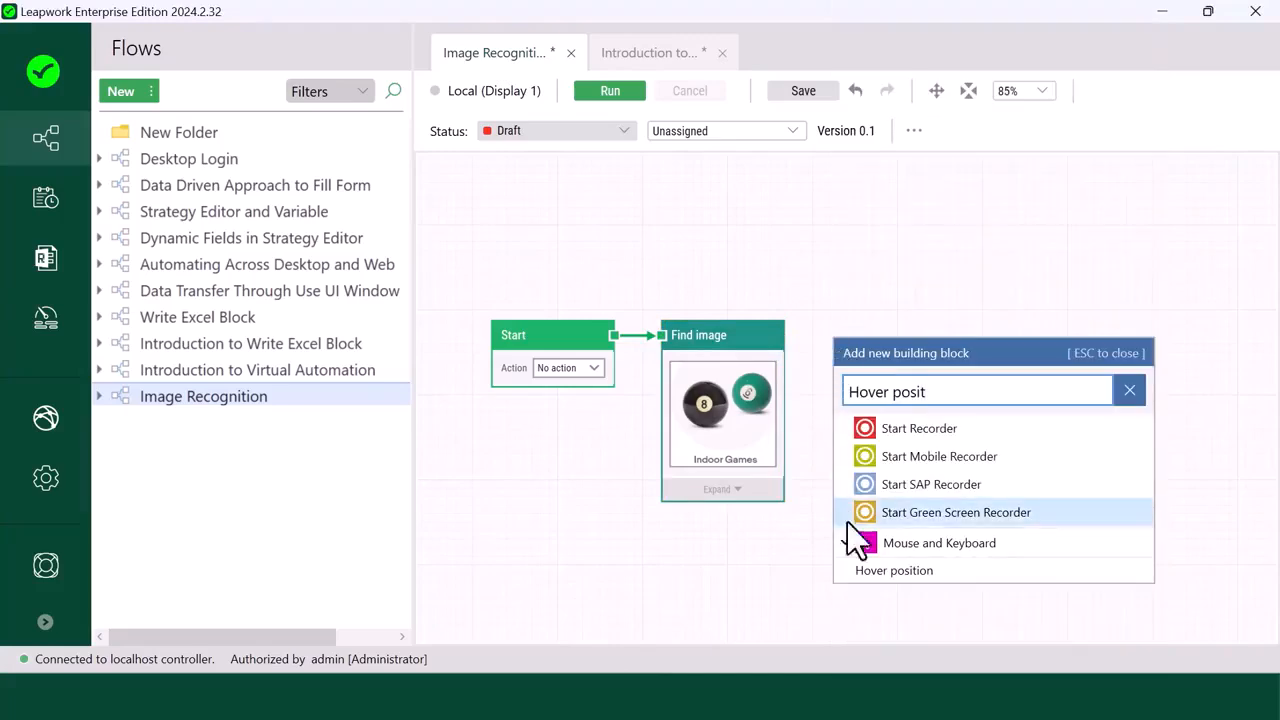
left_click(890, 569)
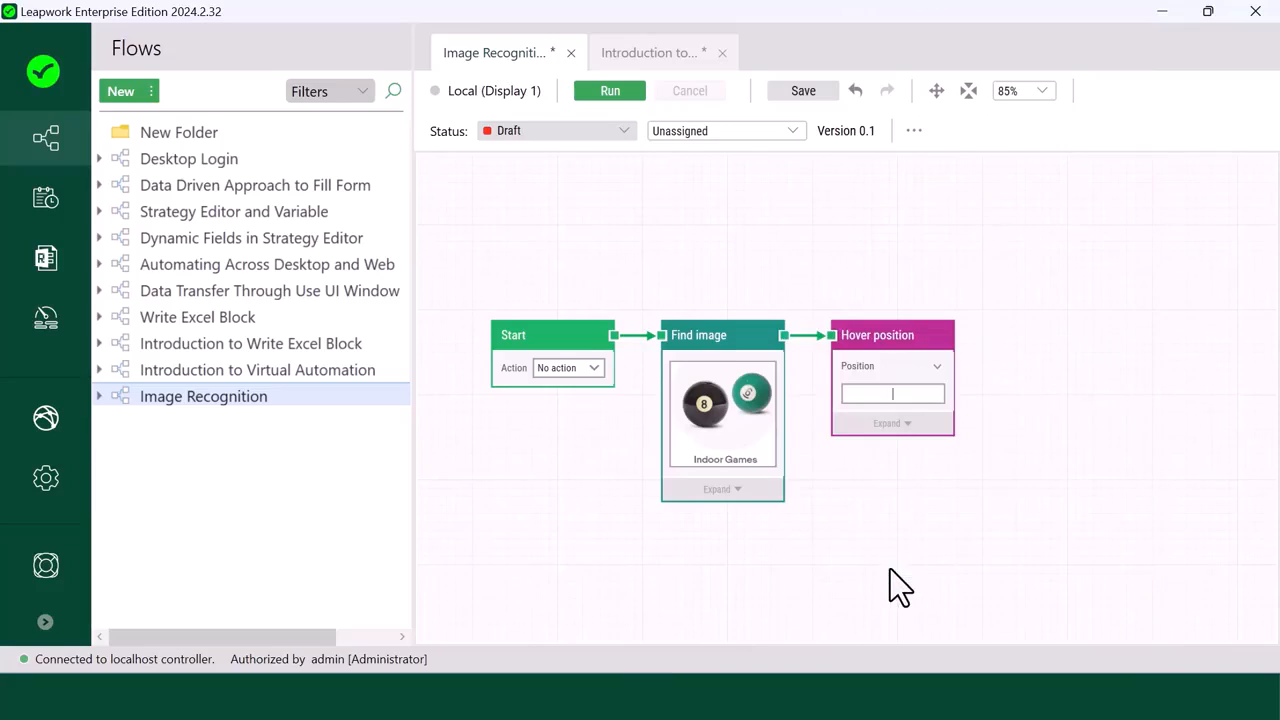
left_click(906, 342)
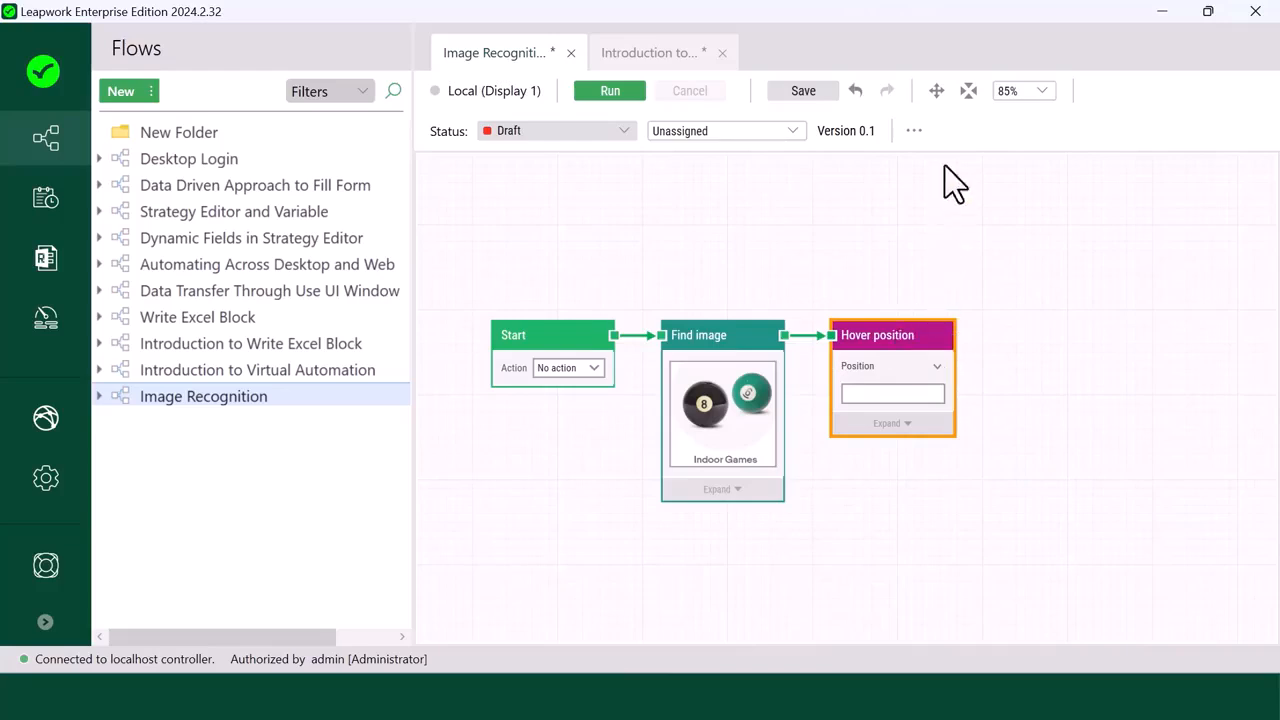
Step: Expand the Find image block and link its Position found output to the Hover position block's Position input
left_click(936, 91)
scroll(862, 308, "down", 3)
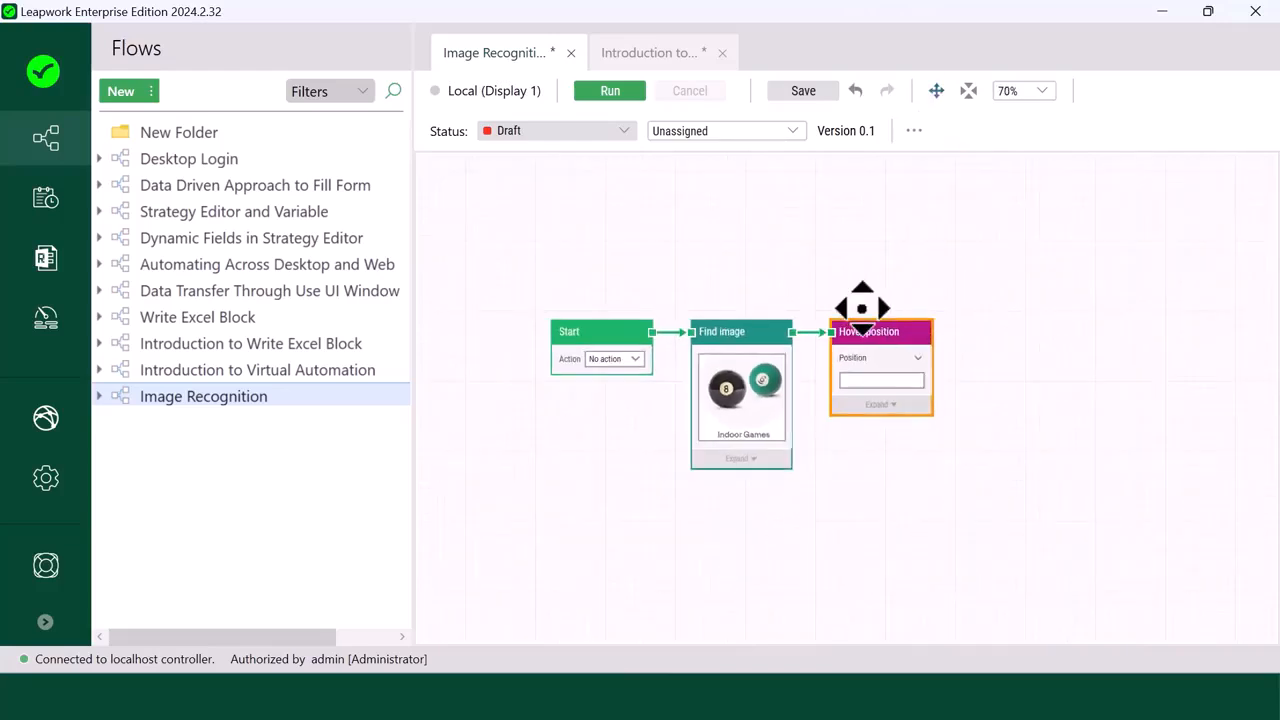
left_click_drag(862, 308, 793, 244)
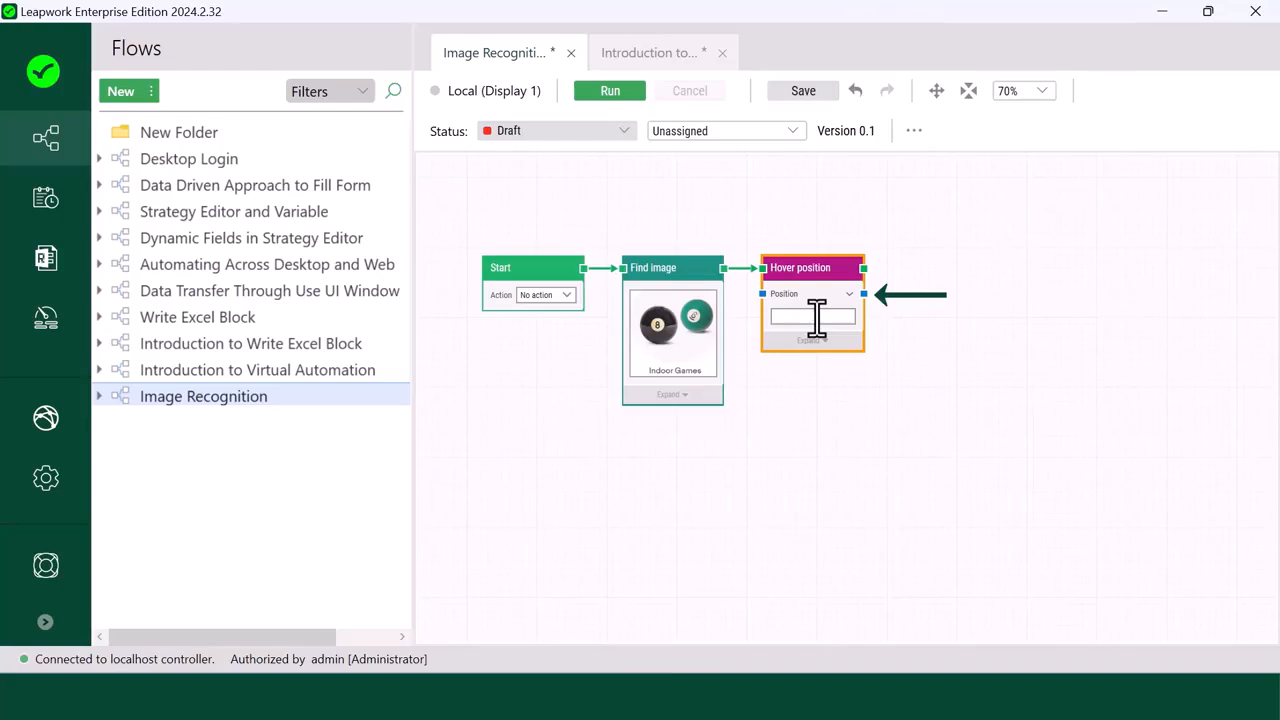
left_click(674, 398)
left_click(674, 396)
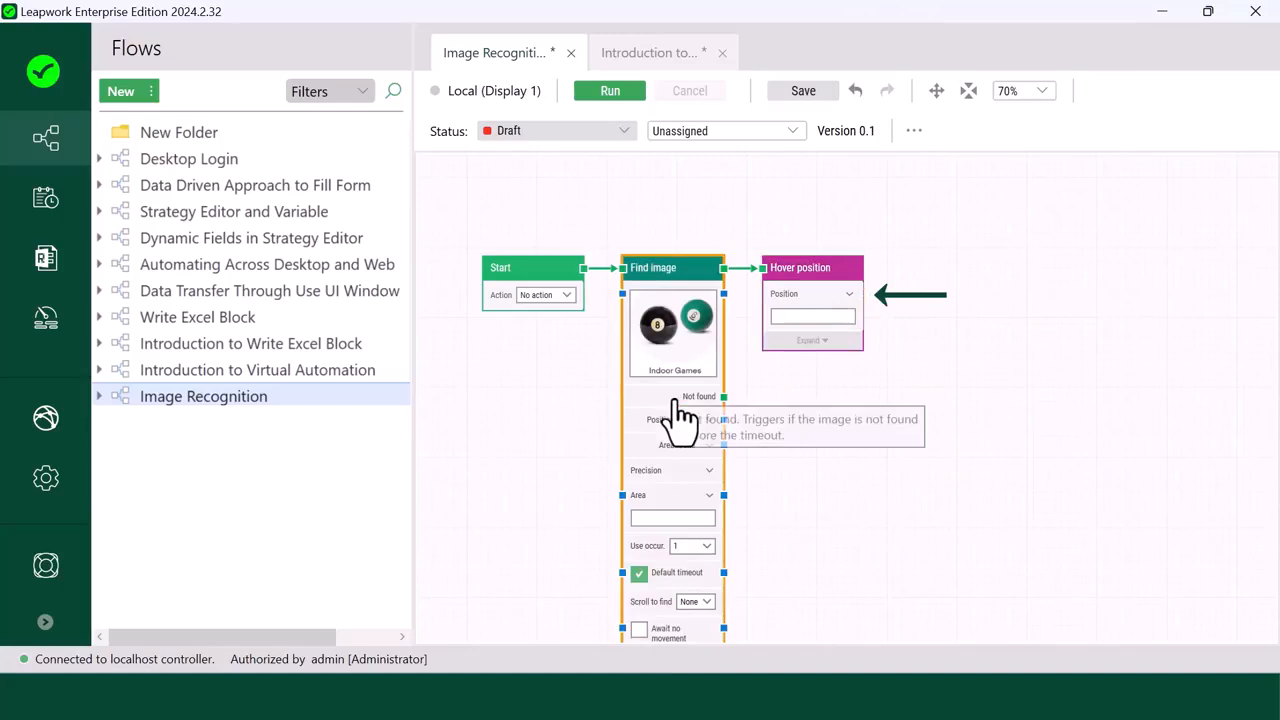
mouse_move(676, 440)
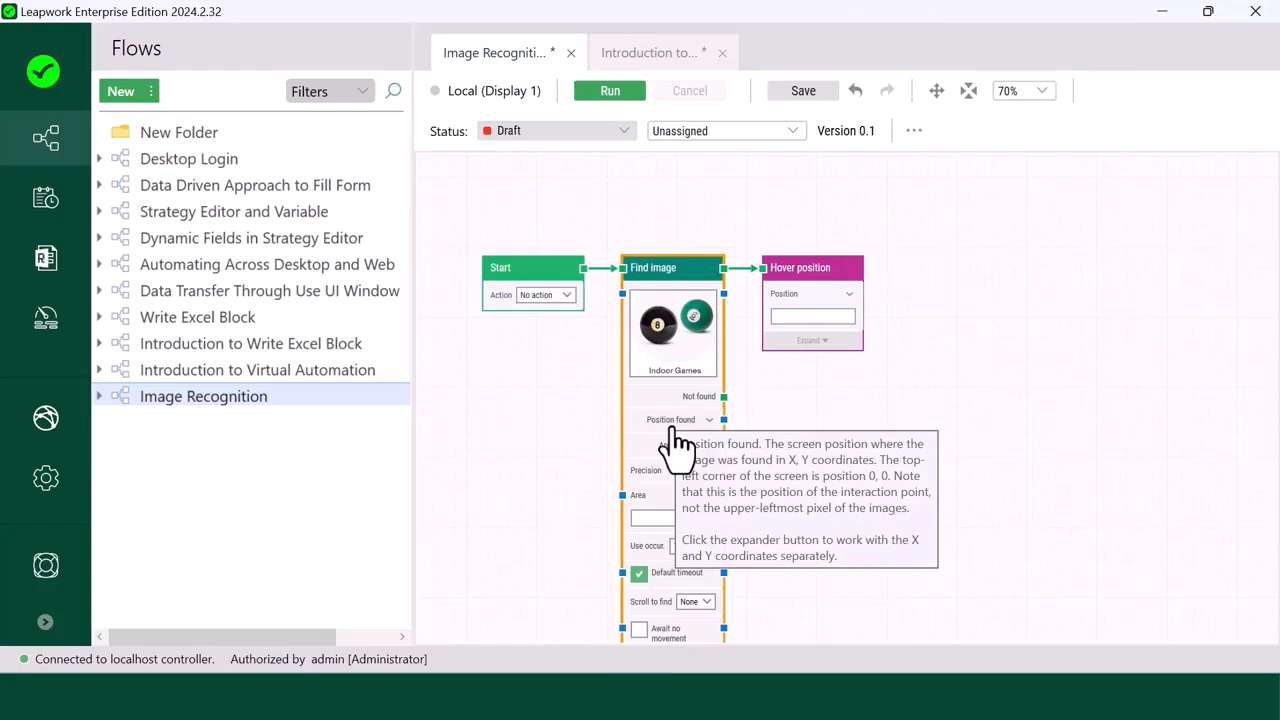
left_click_drag(724, 419, 765, 295)
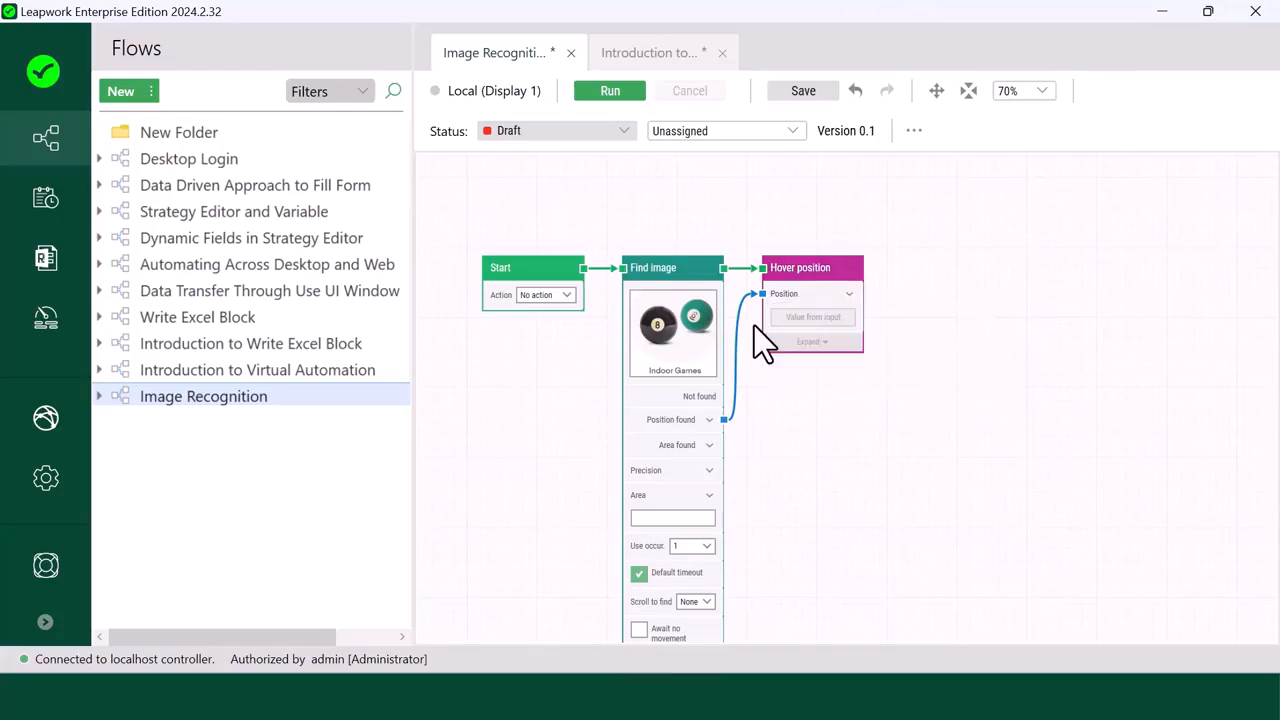
Step: Run the whole flow, check the log messages of the Find image and Hover position blocks, and return to editing
left_click(610, 92)
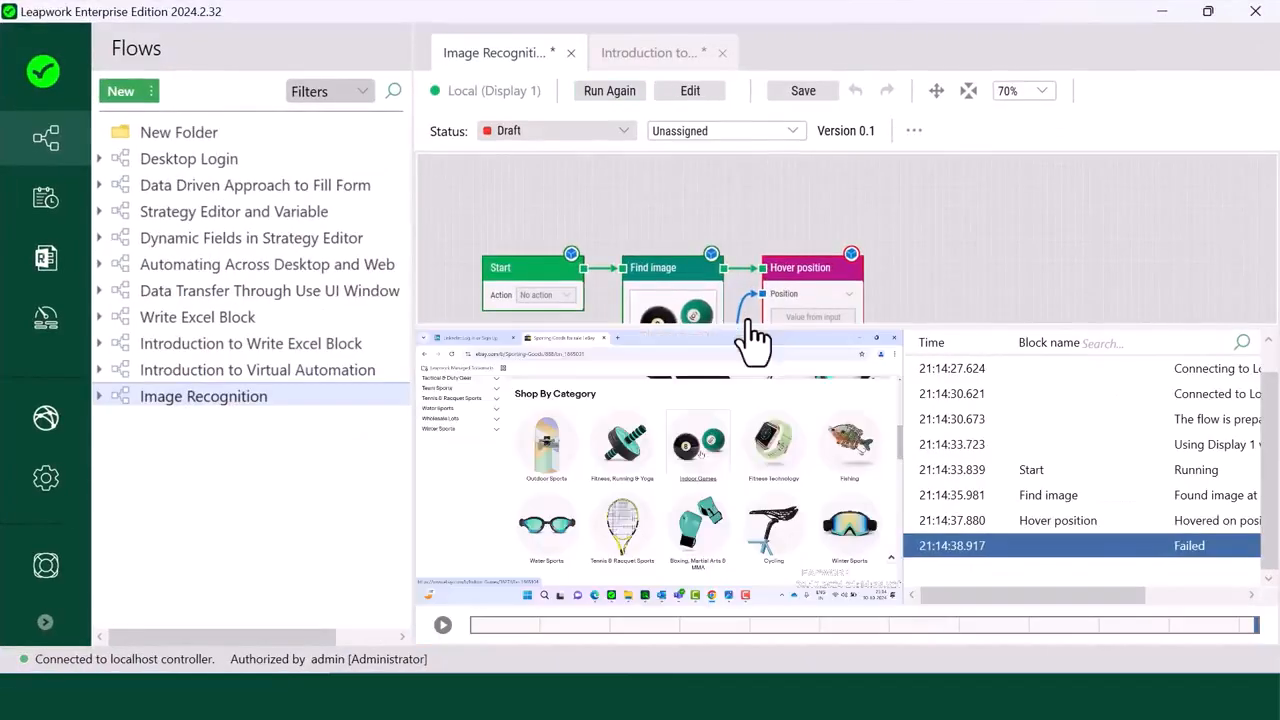
left_click_drag(942, 596, 1130, 598)
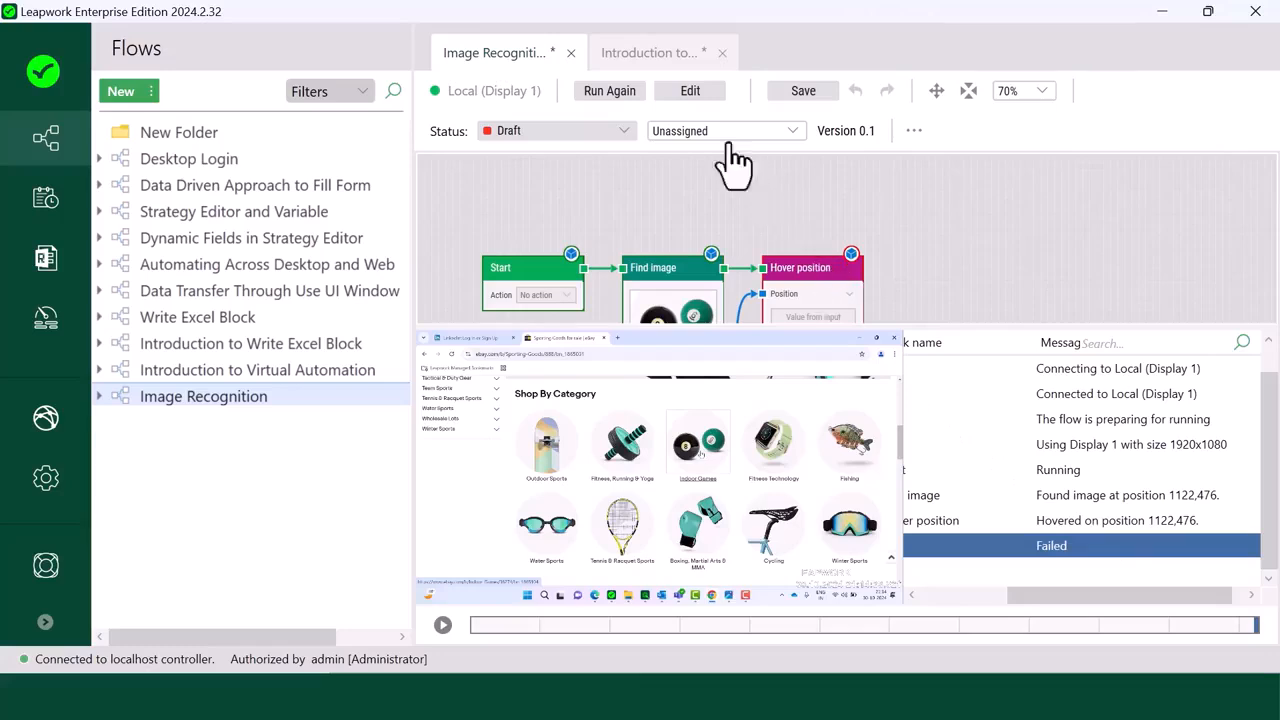
left_click(699, 92)
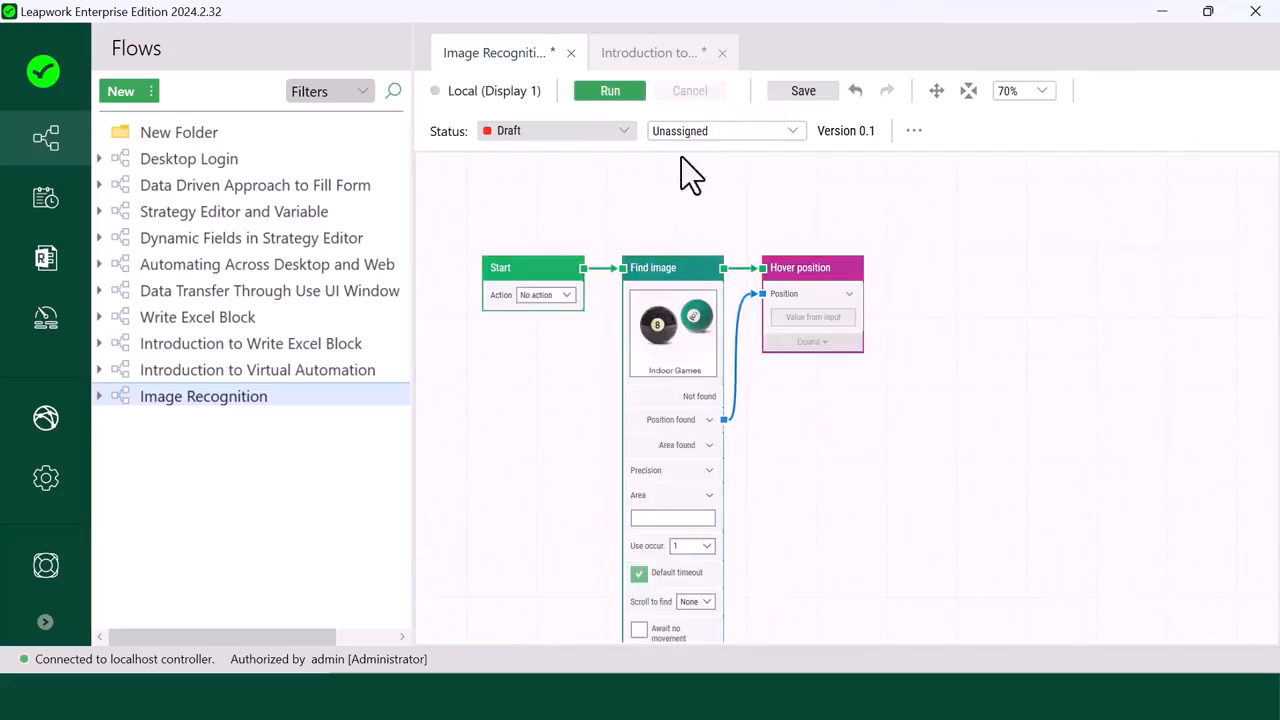
Step: Open the Find image block's captured image and move its reference point toward the lower-right corner of the Indoor Games picture
left_click(678, 325)
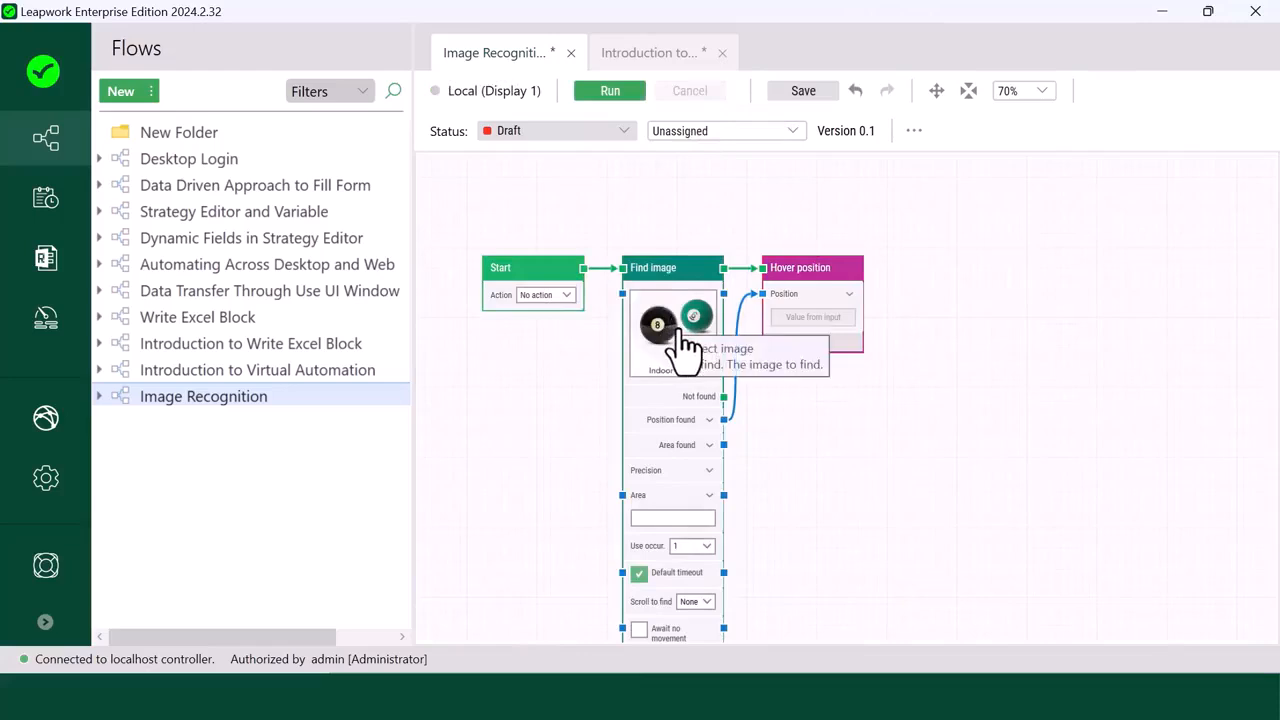
left_click(675, 330)
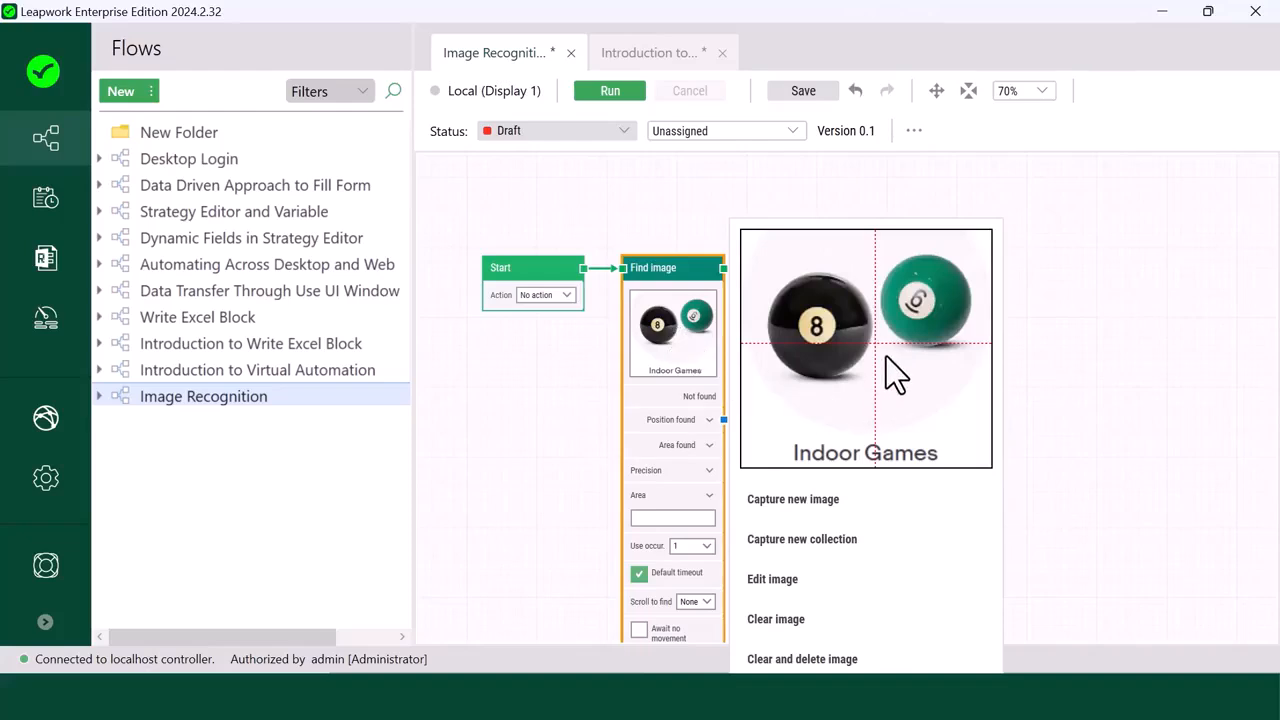
mouse_move(874, 345)
left_mouse_down()
mouse_move(896, 372)
mouse_move(880, 392)
mouse_move(926, 431)
mouse_move(958, 432)
left_mouse_up()
left_click(1022, 407)
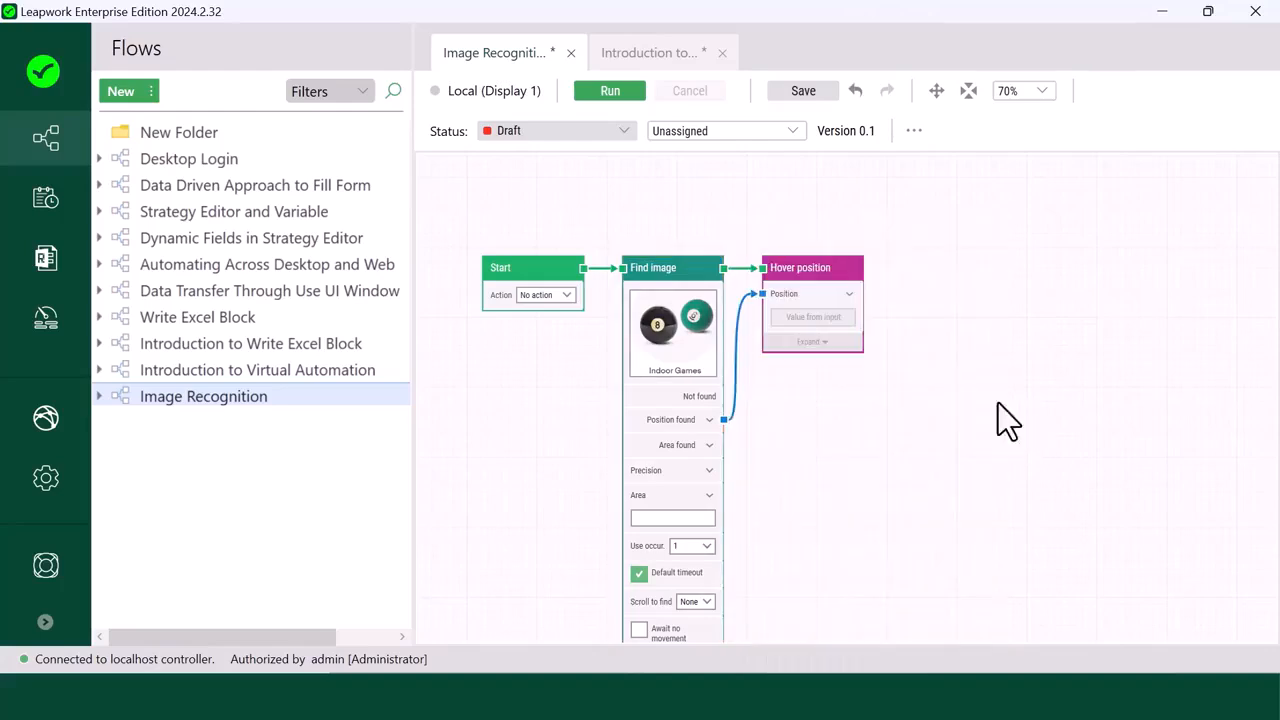
Step: Run the flow with the shifted reference point, check the Find image and Hover position log messages, and return to editing
left_click(607, 92)
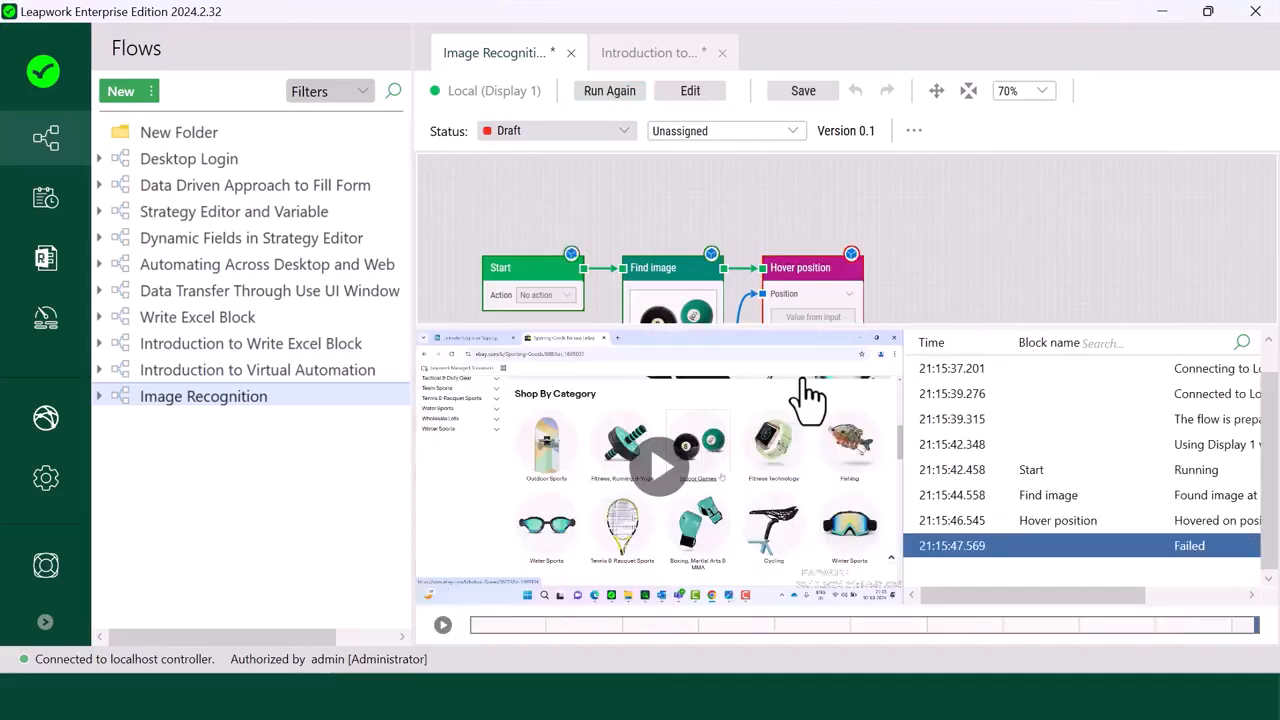
left_click_drag(998, 597, 1200, 617)
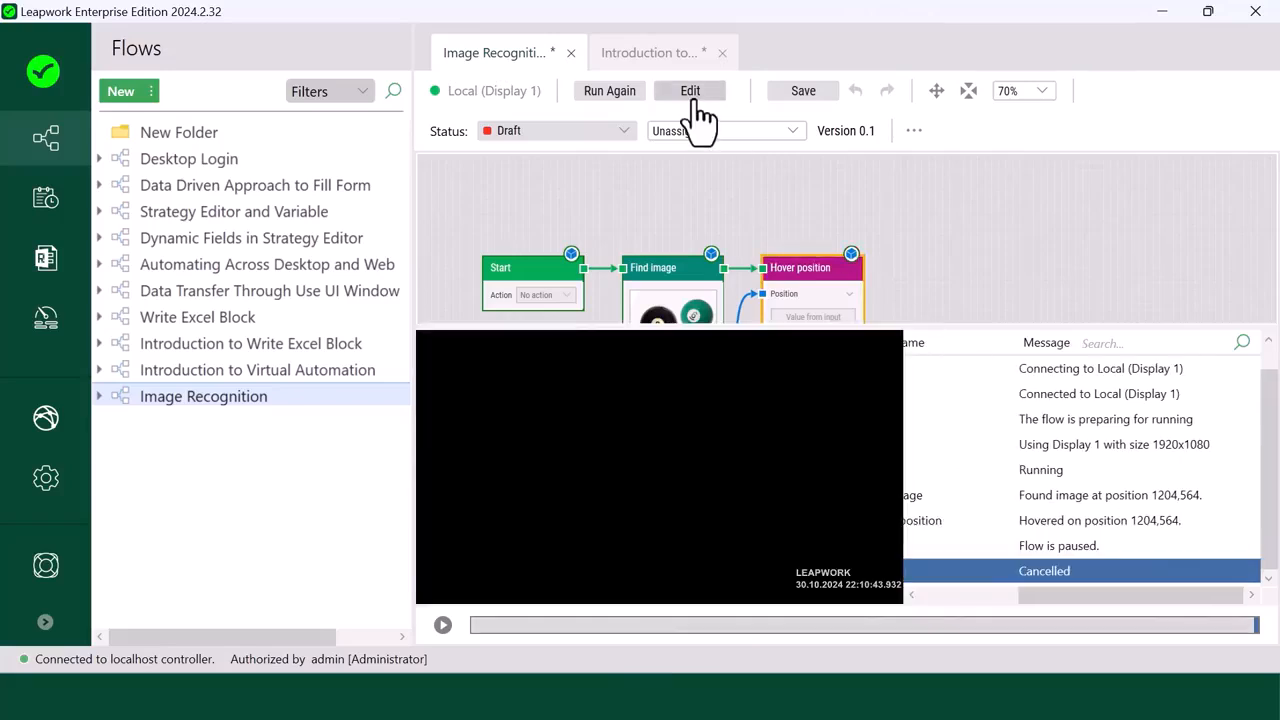
left_click(696, 100)
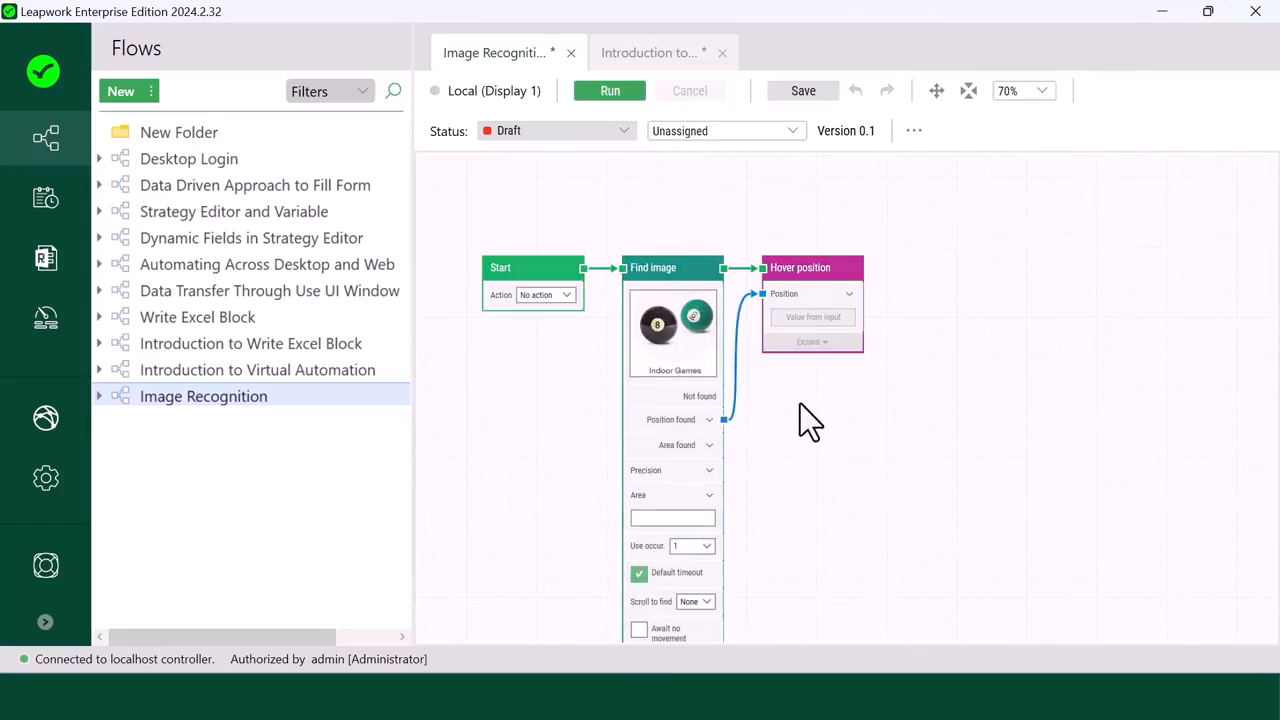
Step: Enable the Await no movement option in the Find image block, keeping its timeout at 3 seconds
scroll(800, 403, "down", 1)
scroll(800, 403, "down", 2)
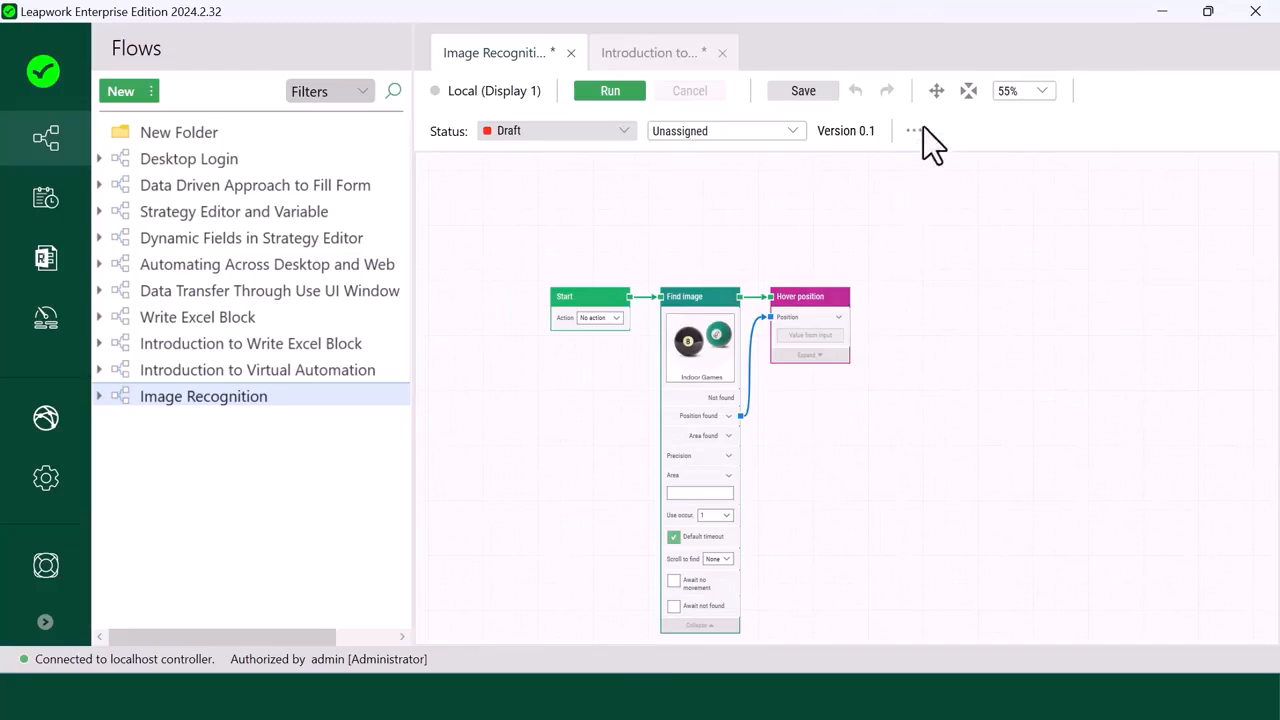
left_click(935, 95)
left_click_drag(862, 251, 804, 180)
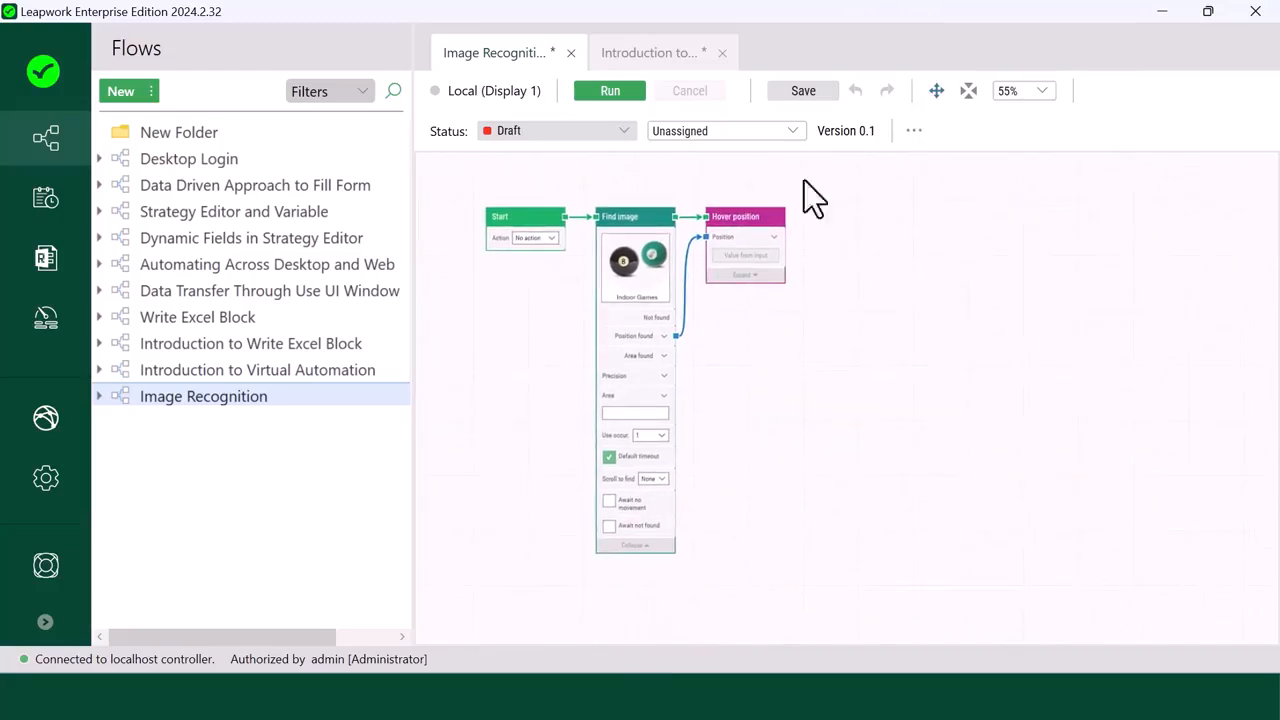
scroll(724, 417, "up", 2)
scroll(724, 417, "up", 2)
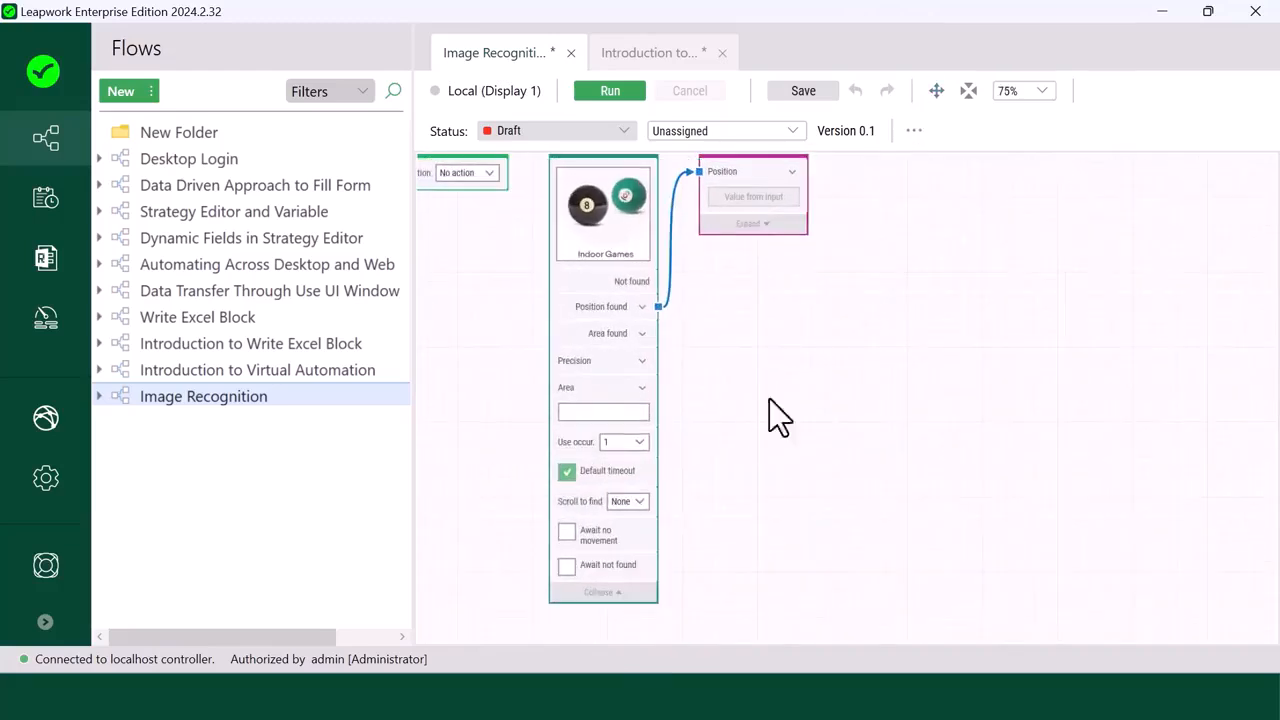
left_click(934, 94)
left_click_drag(836, 342, 929, 369)
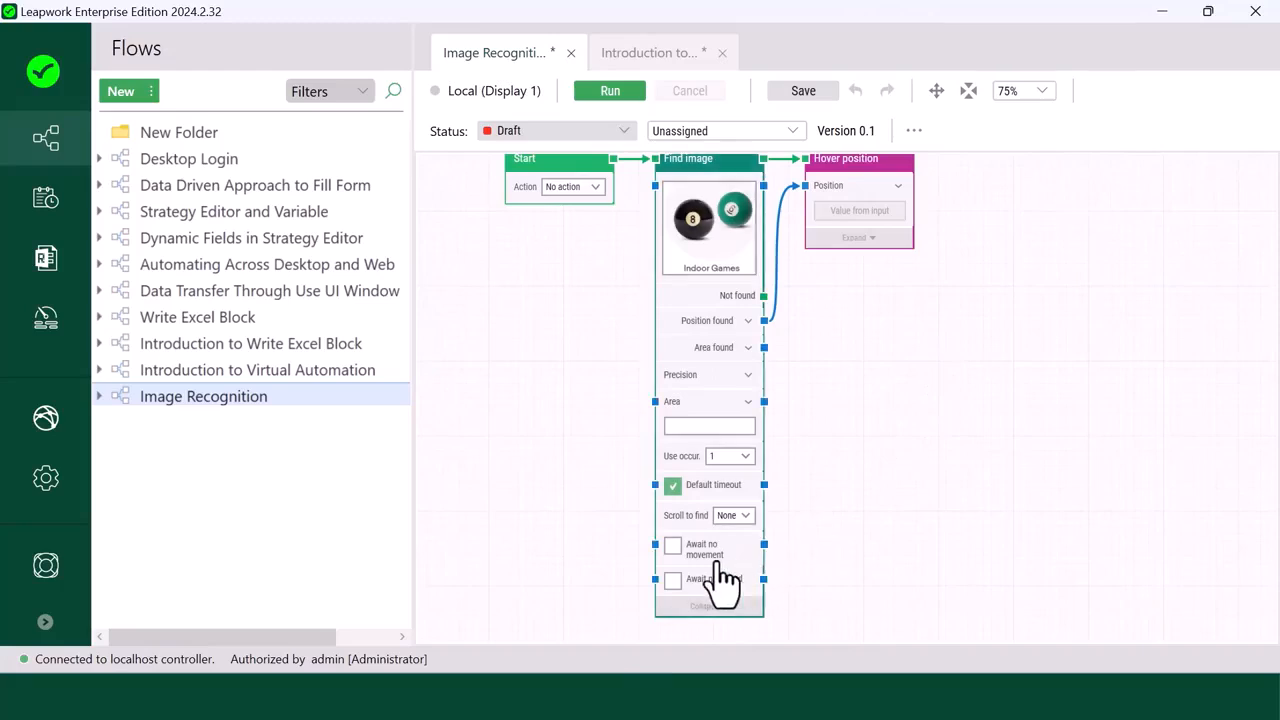
left_click_drag(716, 563, 624, 568)
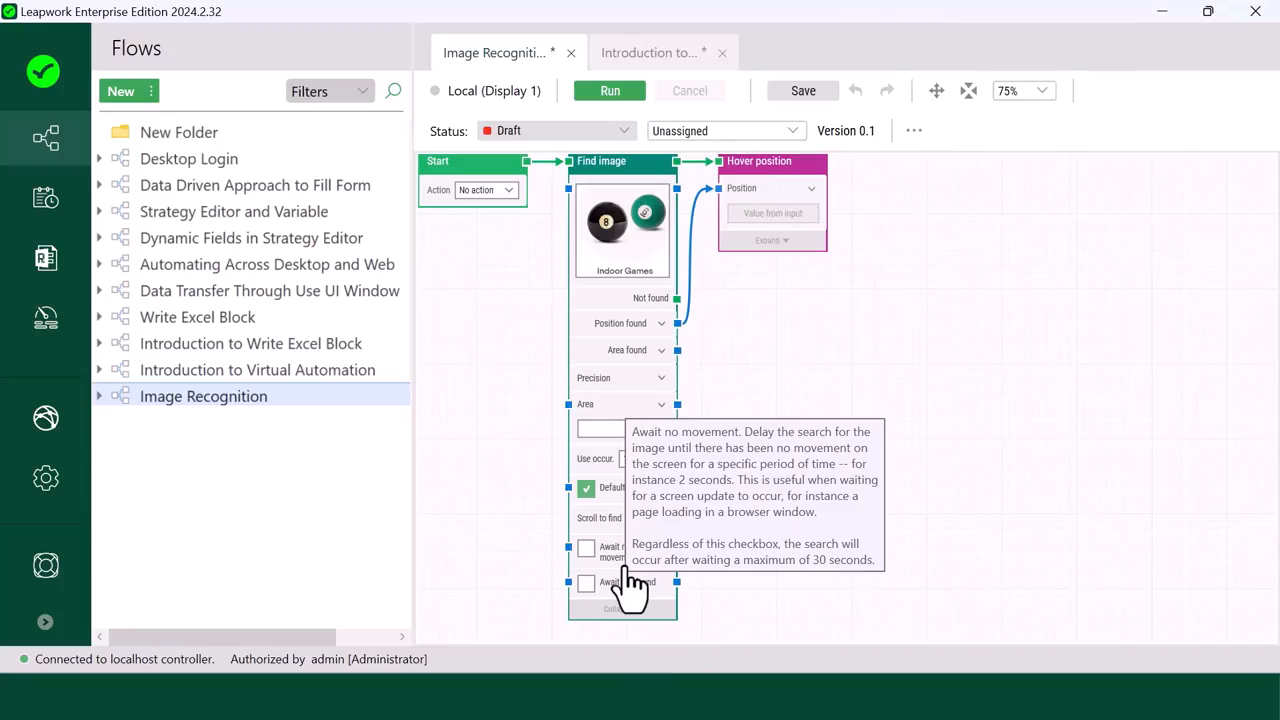
left_click(587, 549)
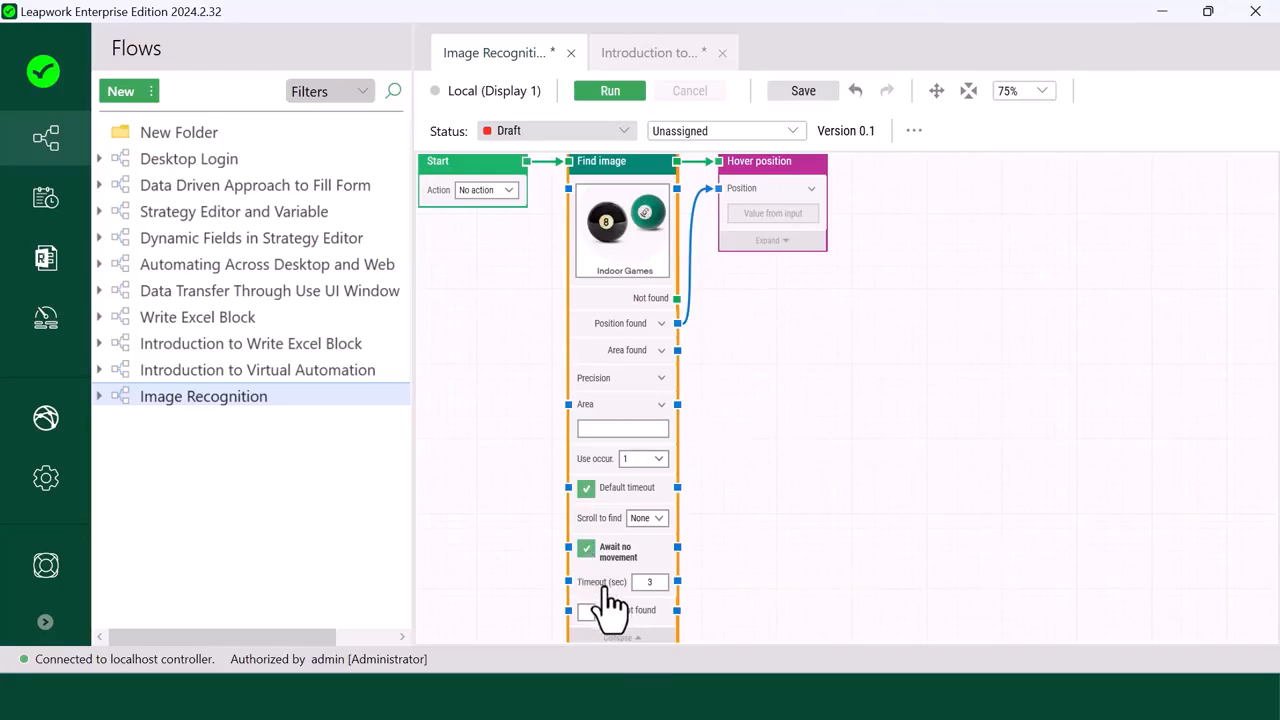
mouse_move(612, 602)
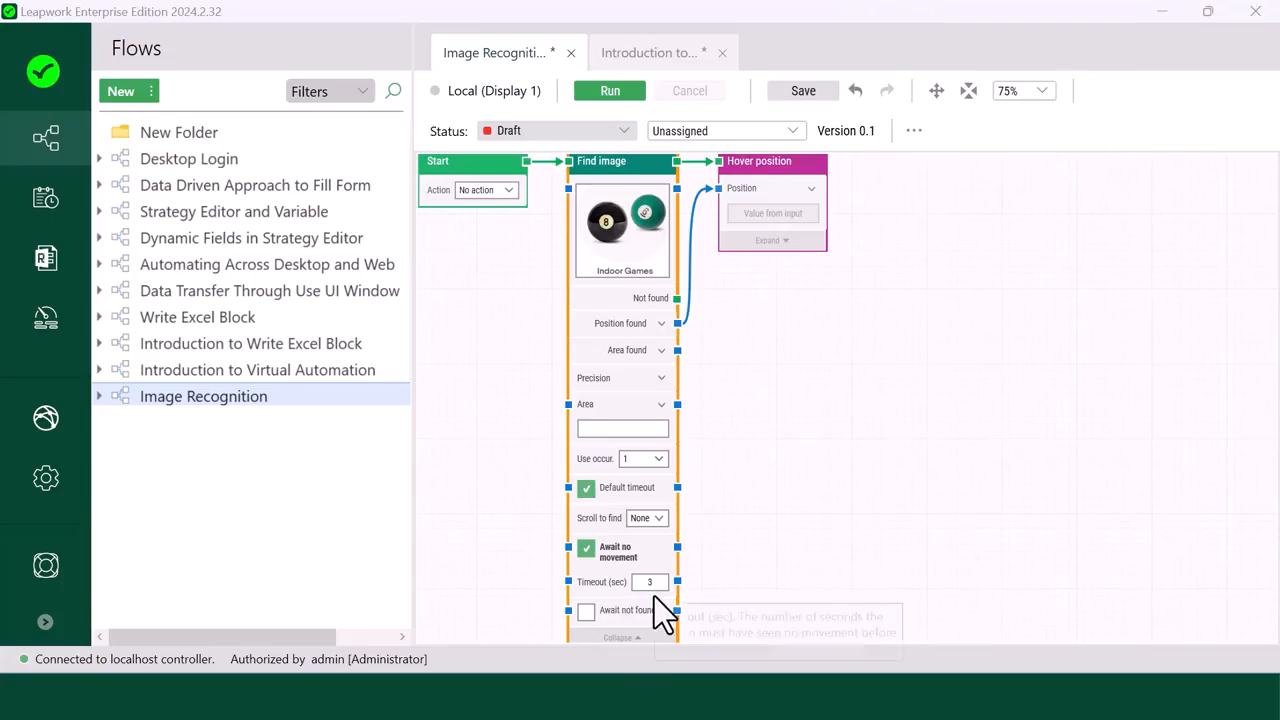
scroll(816, 413, "down", 3)
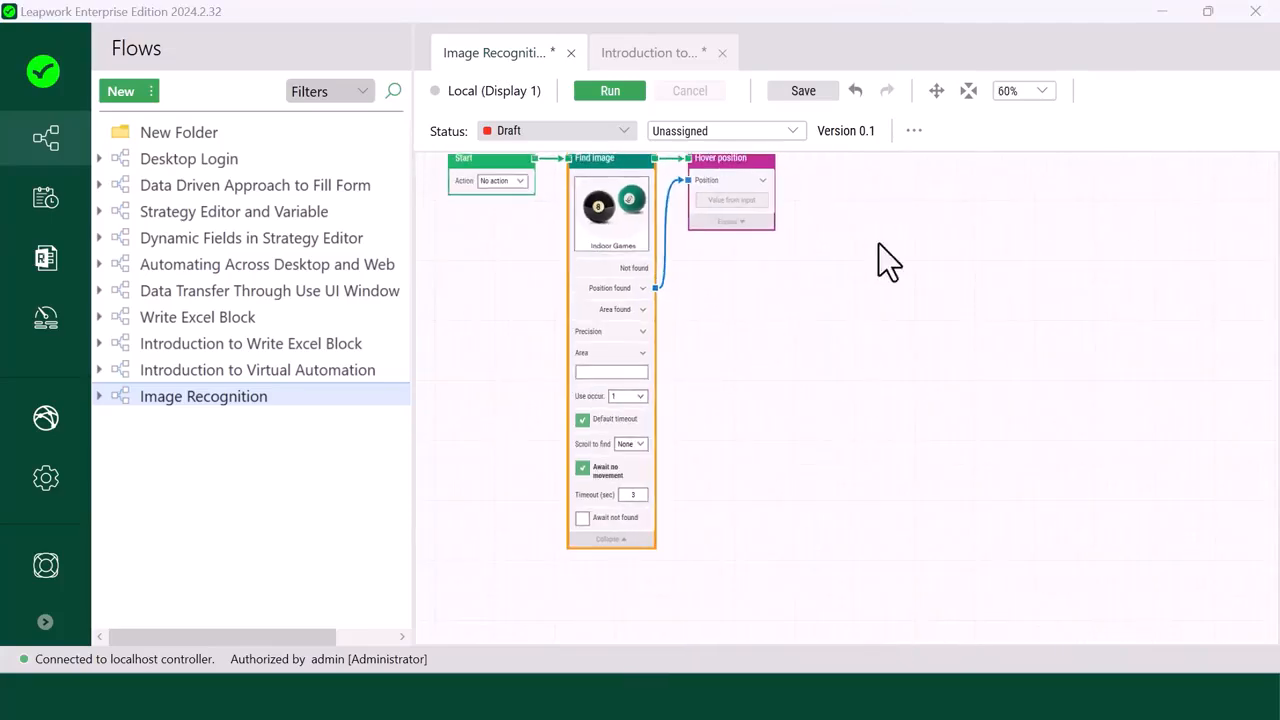
left_click(936, 90)
left_click_drag(834, 268, 874, 283)
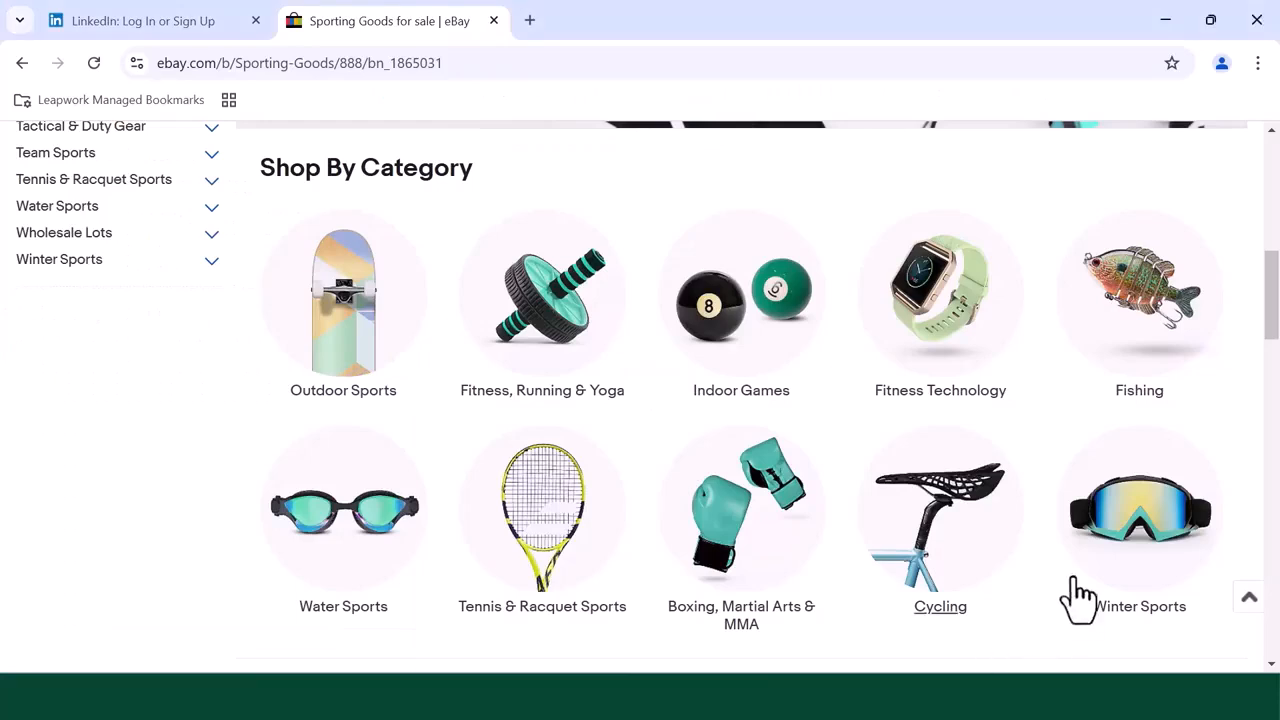
Step: Look through eBay's Sporting Goods page from Shop By Category down to Limited Time Deals, and return to Leapwork
scroll(1100, 449, "down", 3)
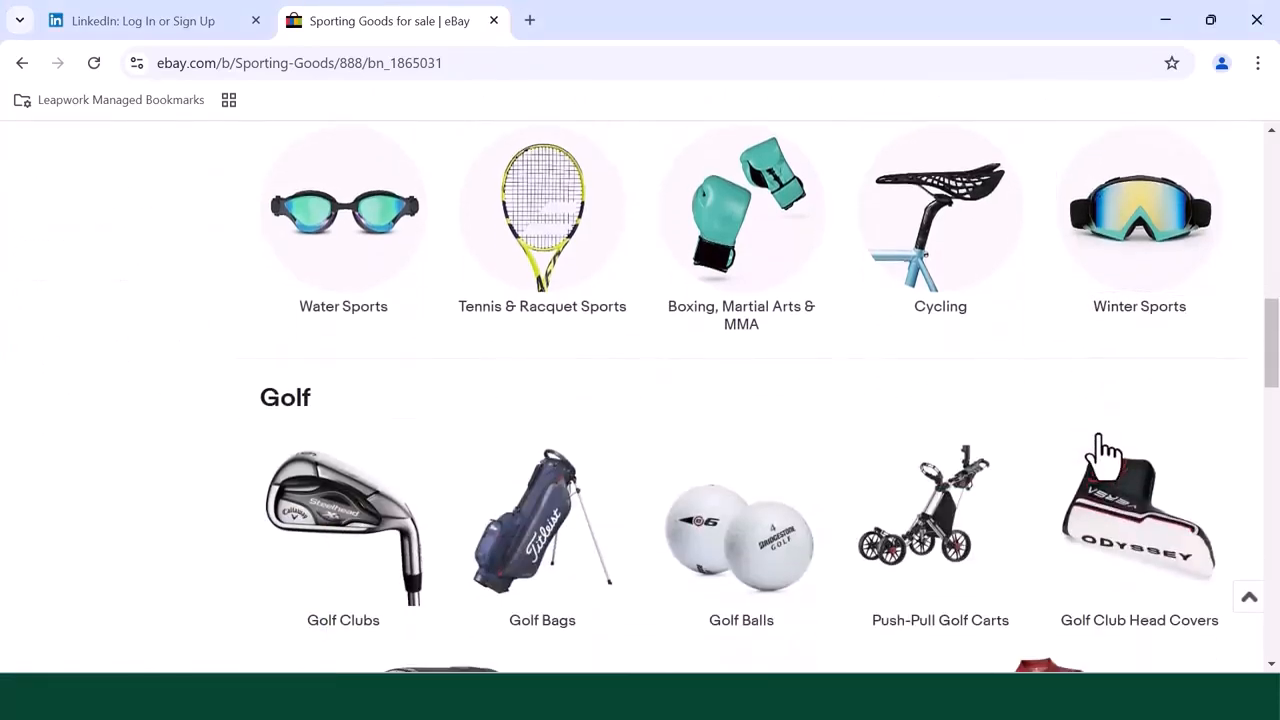
scroll(1100, 449, "down", 3)
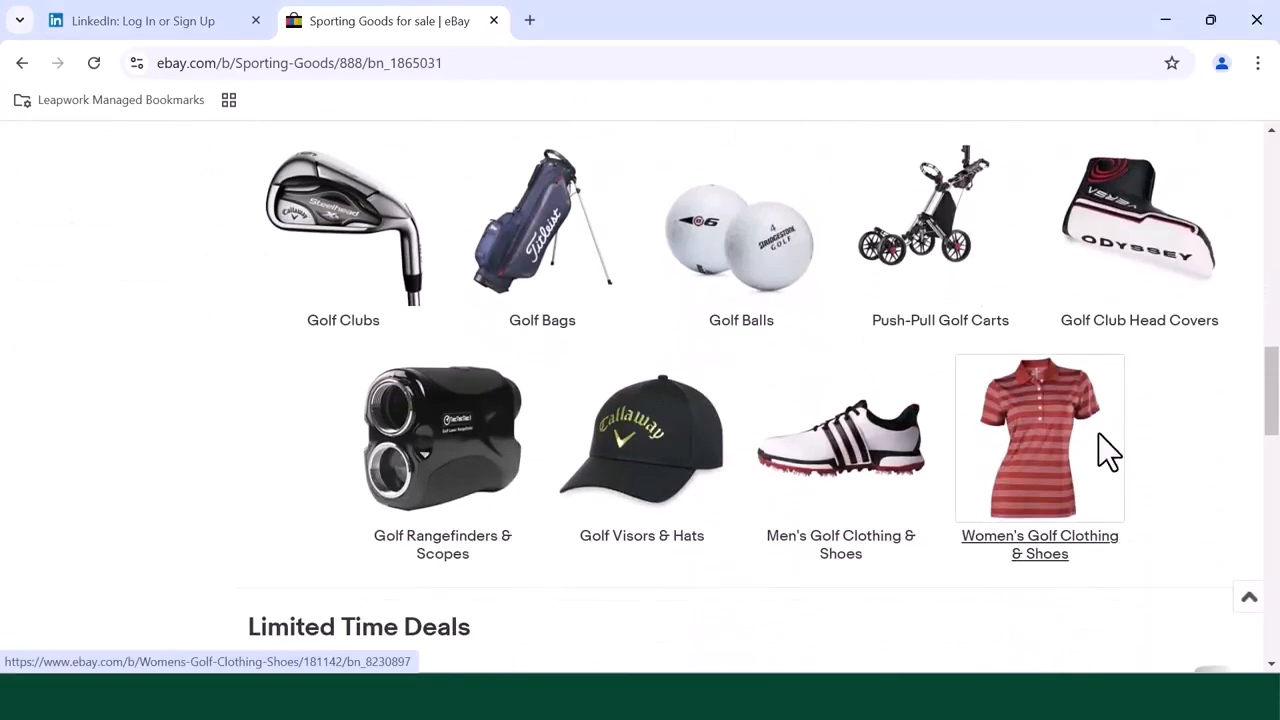
scroll(1107, 452, "down", 3)
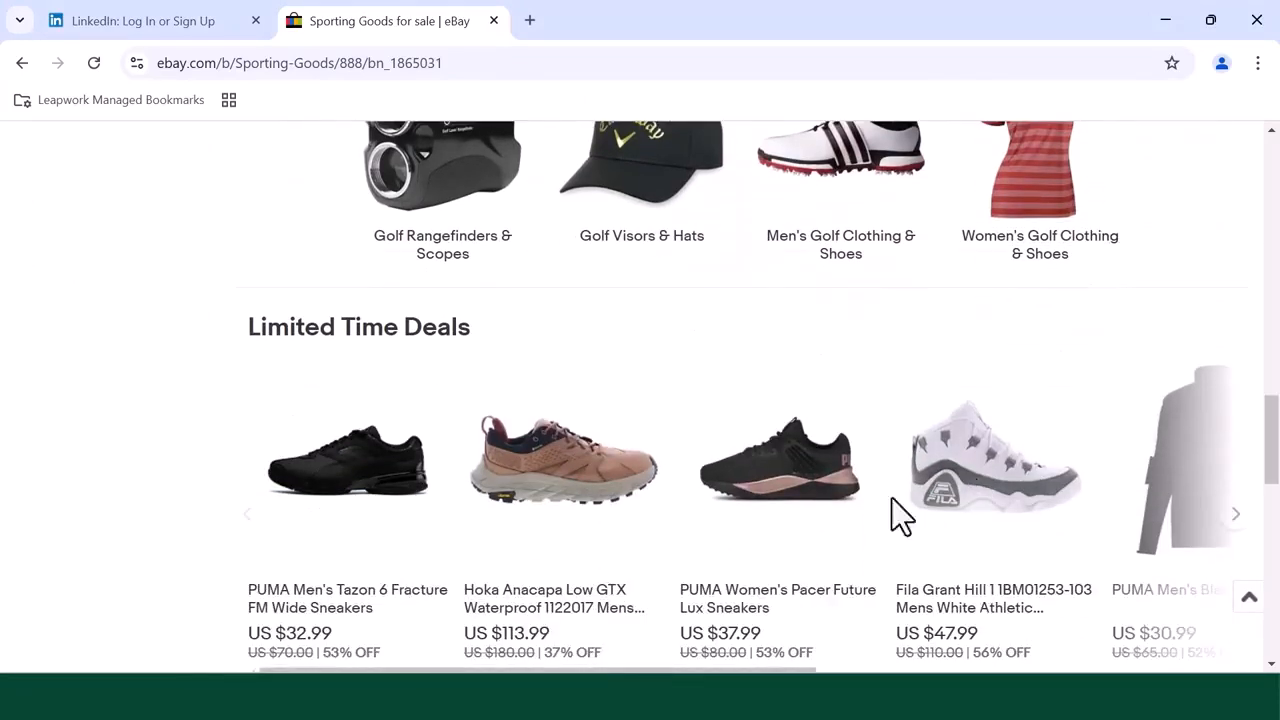
key("alt+Tab")
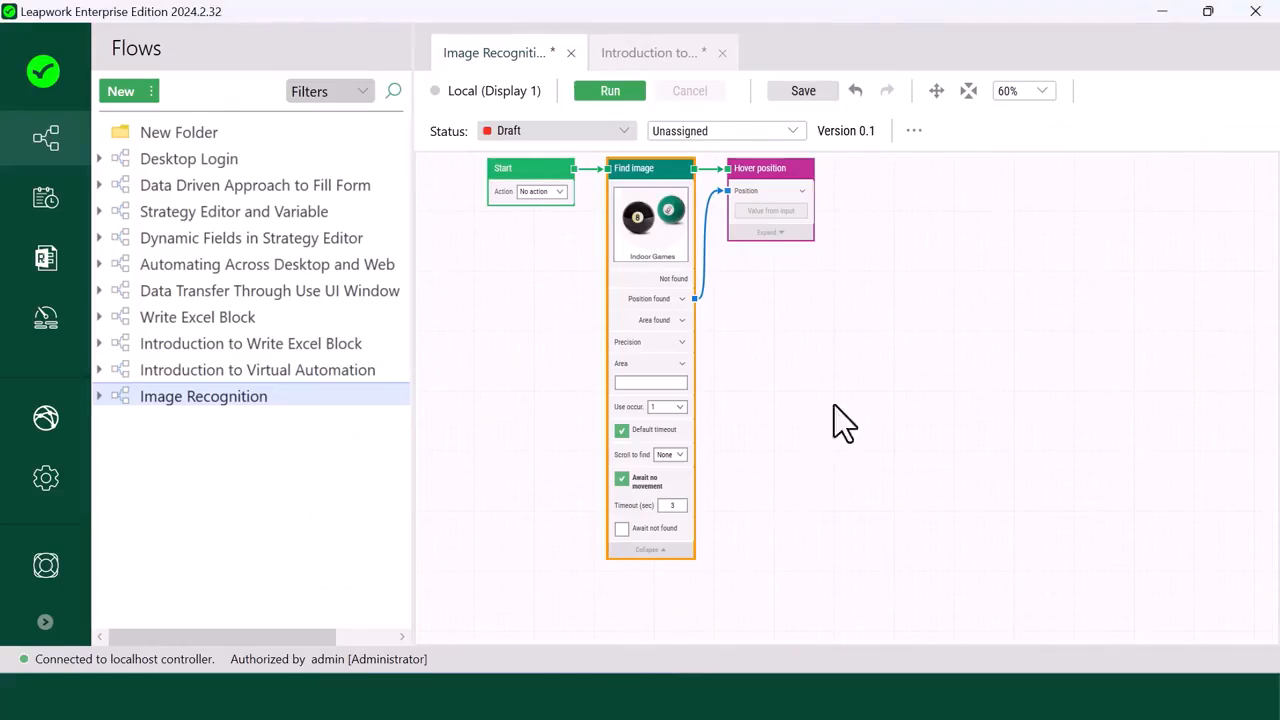
Step: Capture a new image for the Find image block, framing the Boxing, Martial Arts & MMA category with its caption
left_click(936, 90)
left_click_drag(817, 266, 821, 295)
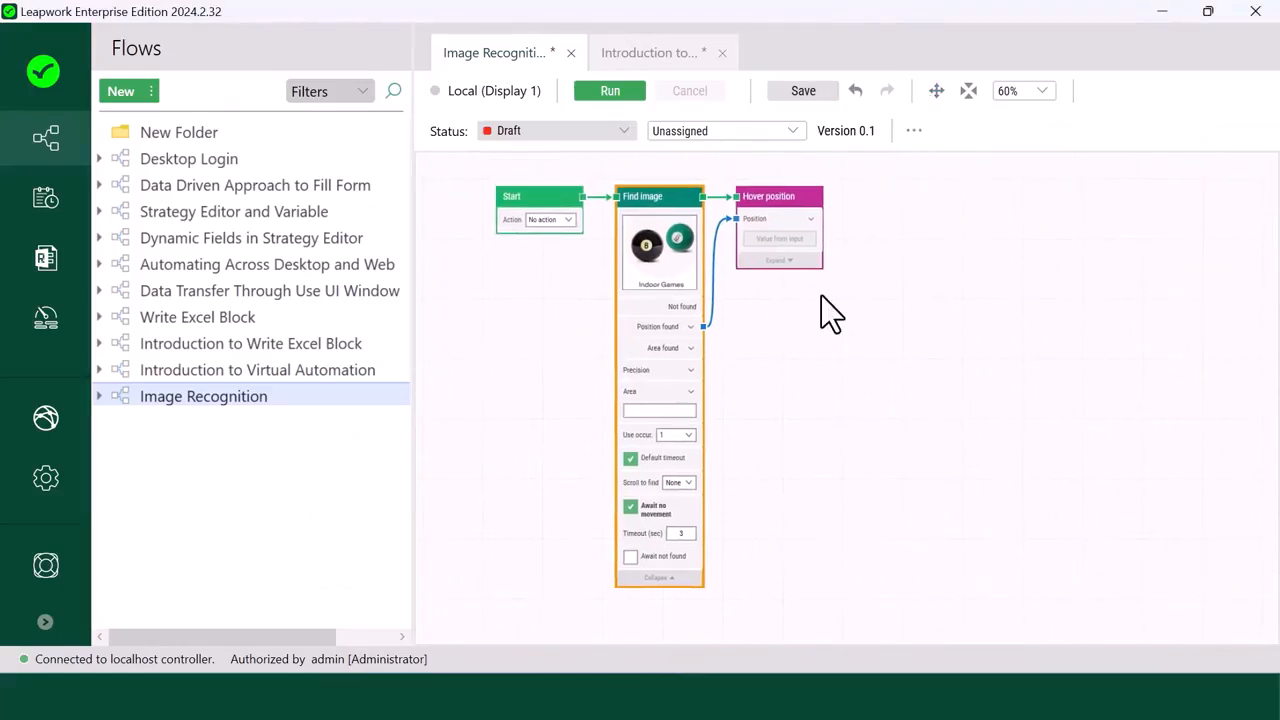
left_click(675, 257)
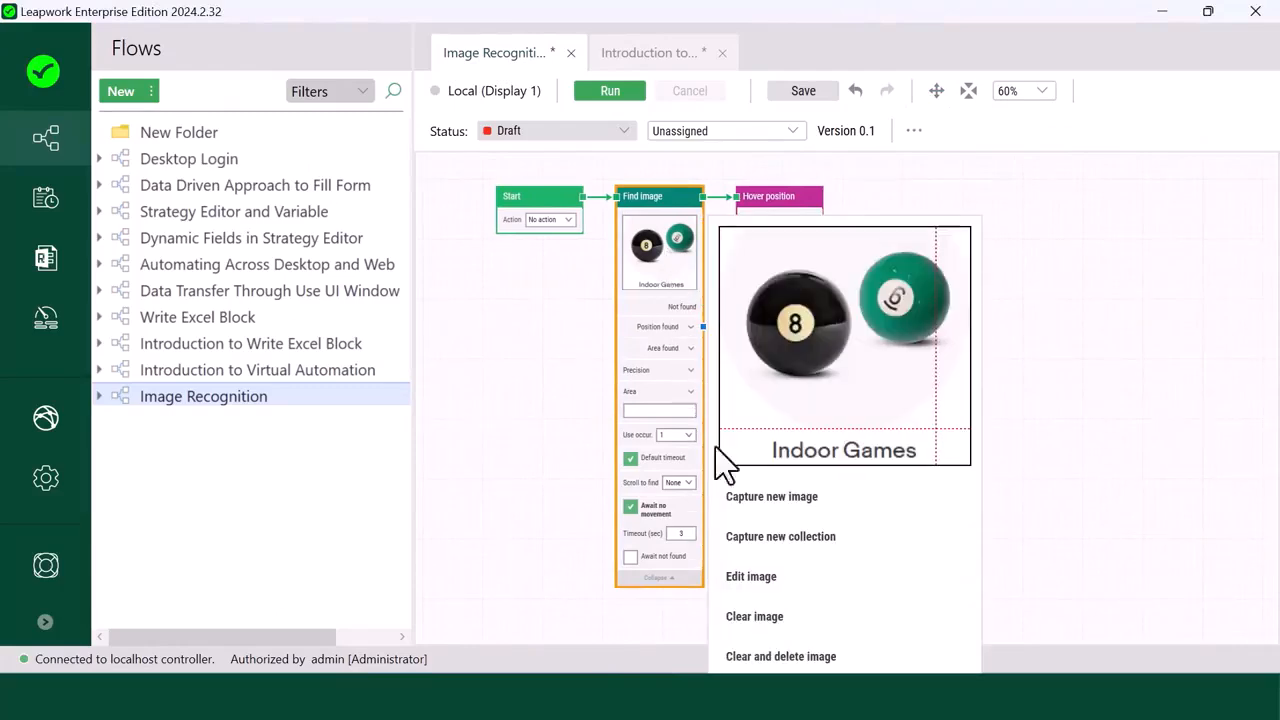
left_click(745, 496)
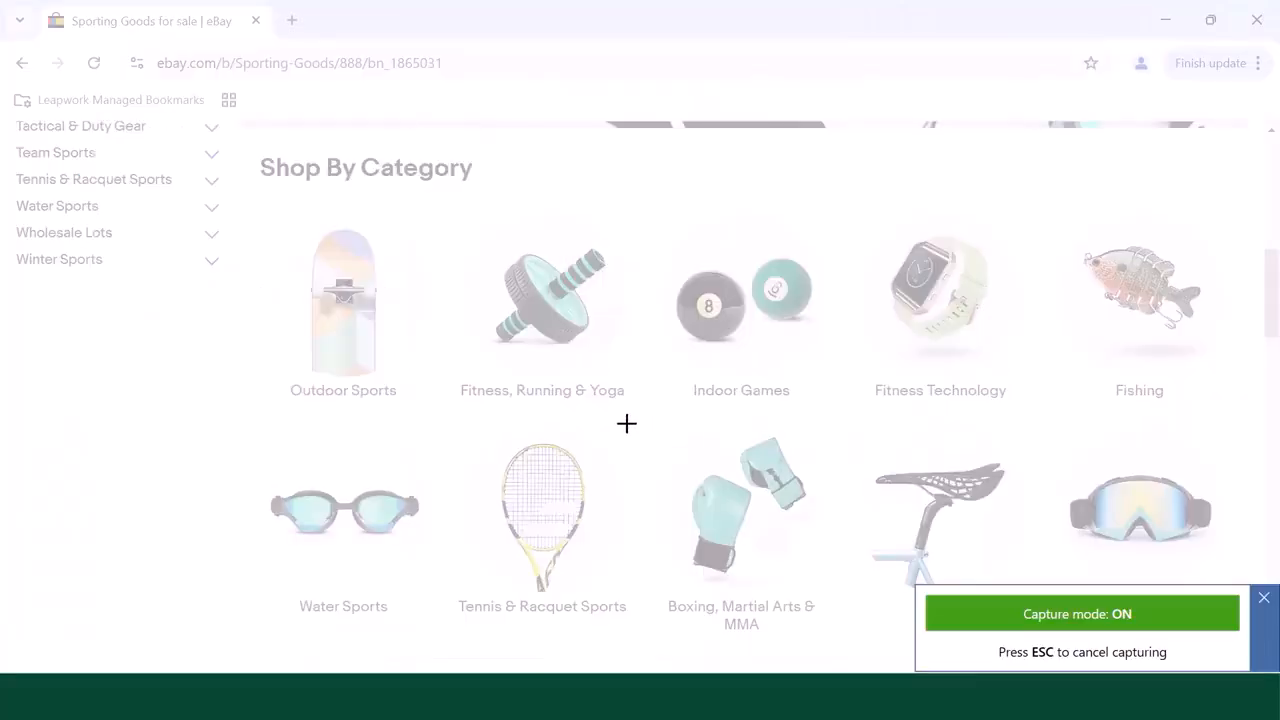
left_click_drag(625, 423, 859, 636)
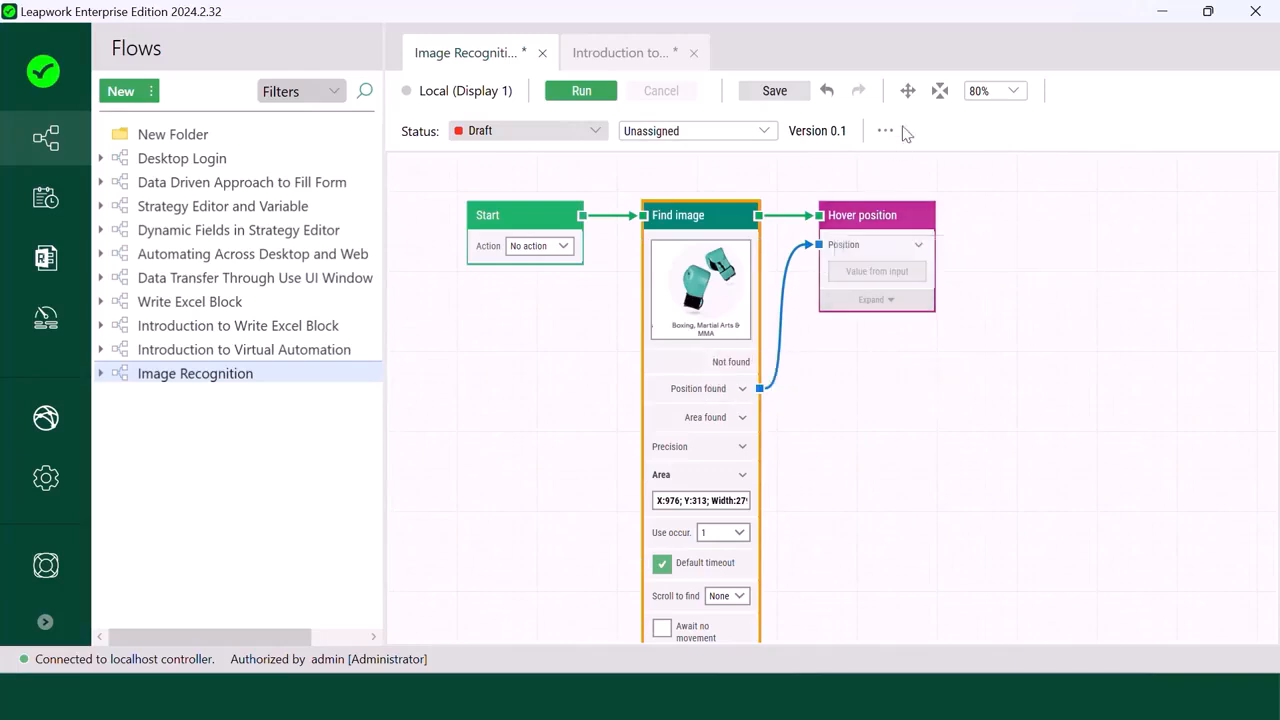
Step: Undo the last change and delete the Hover position block from the flow
key("ctrl+z")
left_click_drag(895, 394, 892, 436)
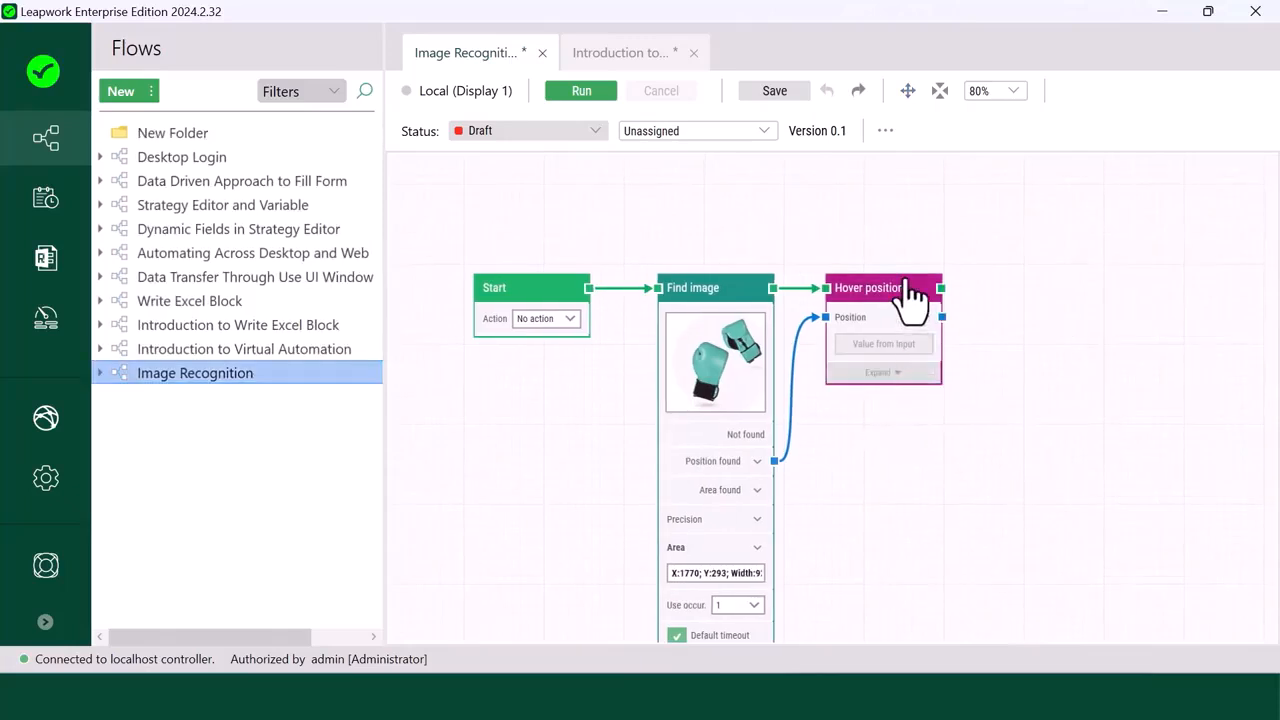
left_click(910, 291)
key("Delete")
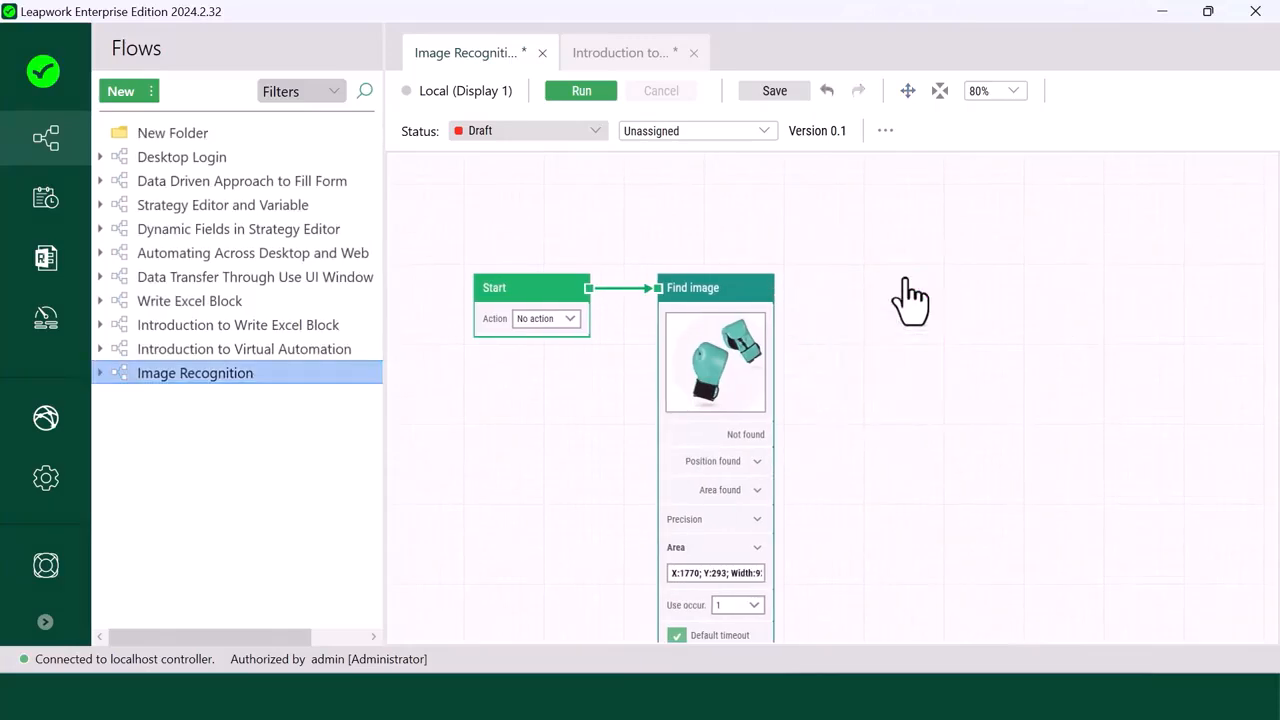
Step: Move the Find image block farther from the Start block and delete the connection between them
left_click_drag(714, 298, 891, 302)
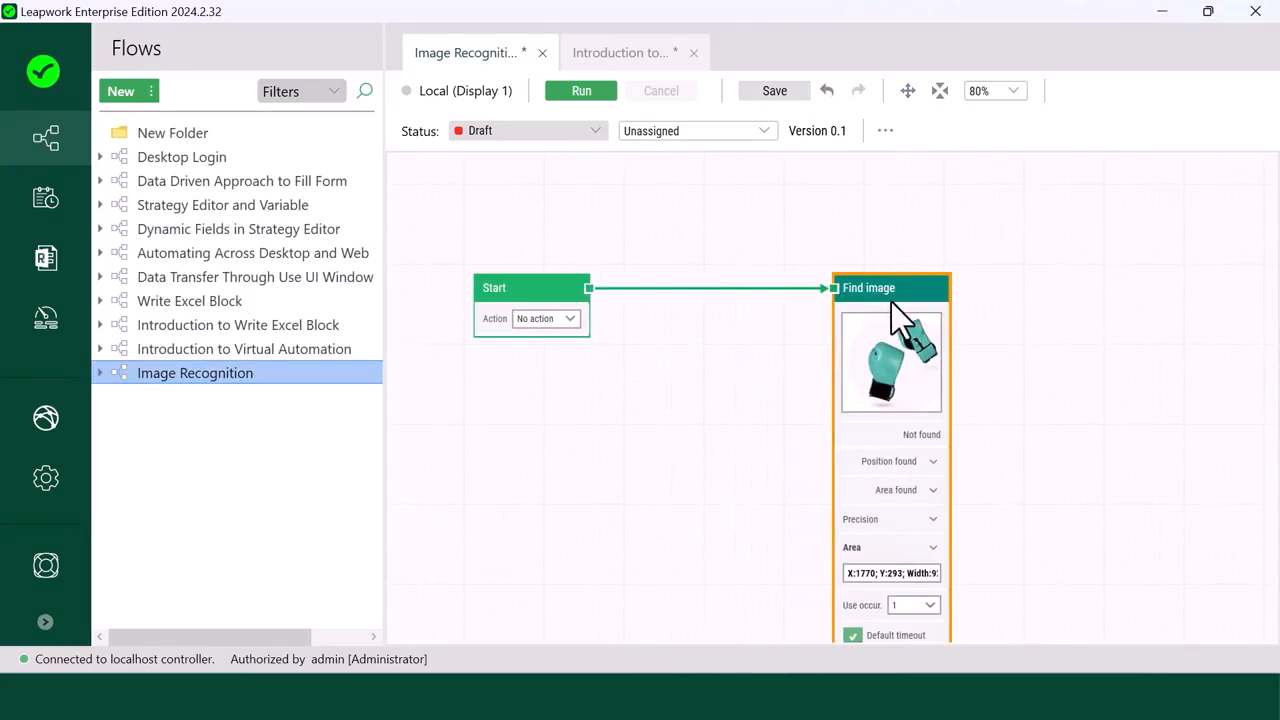
left_click(710, 288)
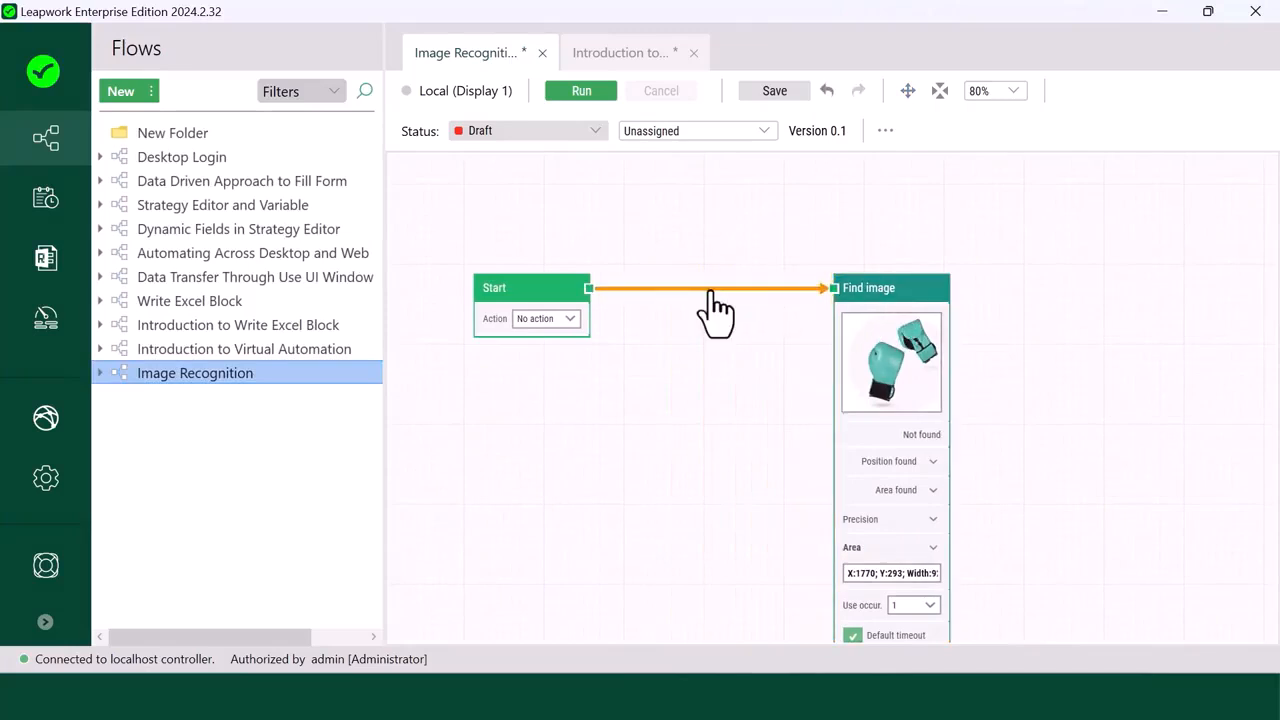
key("Delete")
Step: Add a Scroll wheel building block after the Start block and connect it to the Find image block
left_click_drag(588, 289, 686, 290)
type("Scroll")
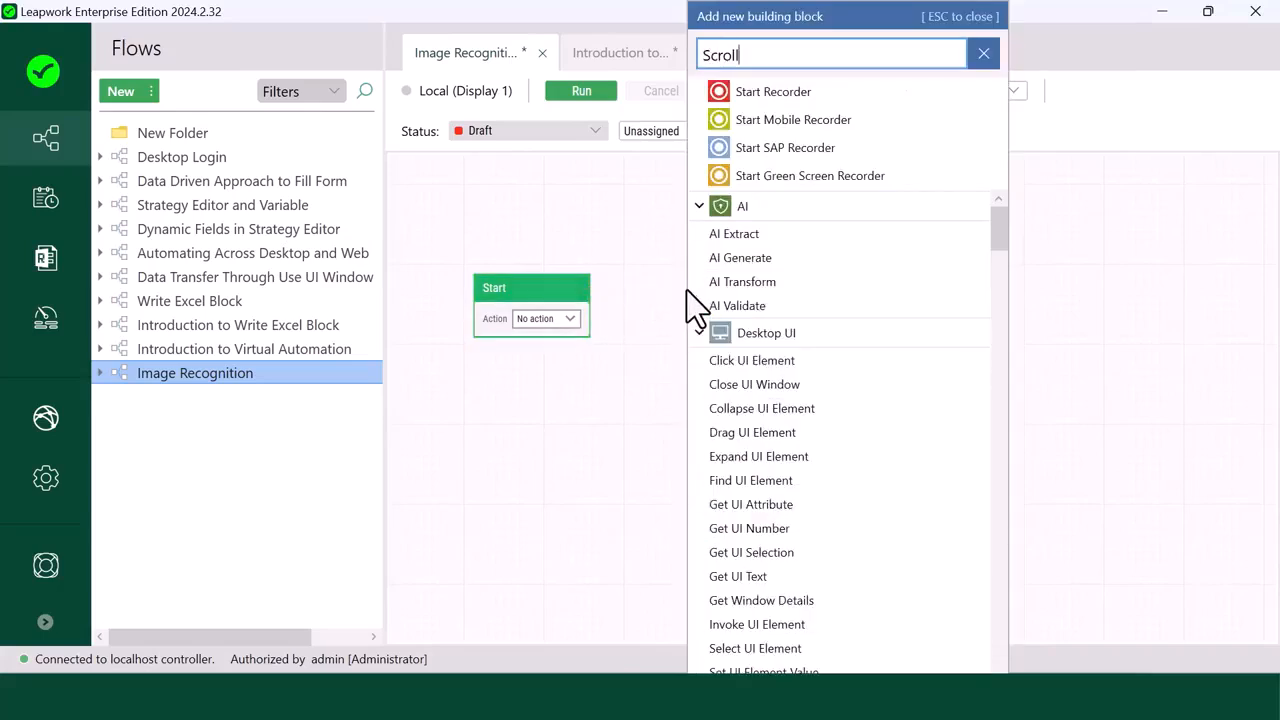
type(" whee")
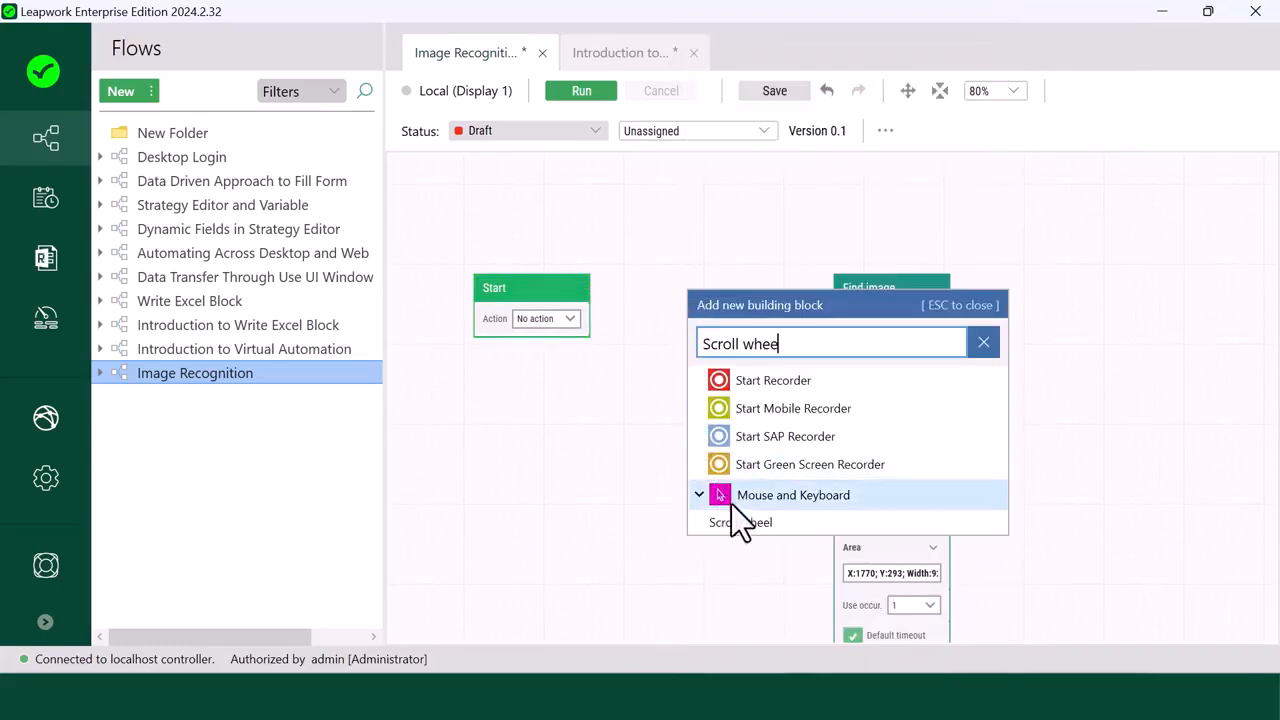
left_click(744, 522)
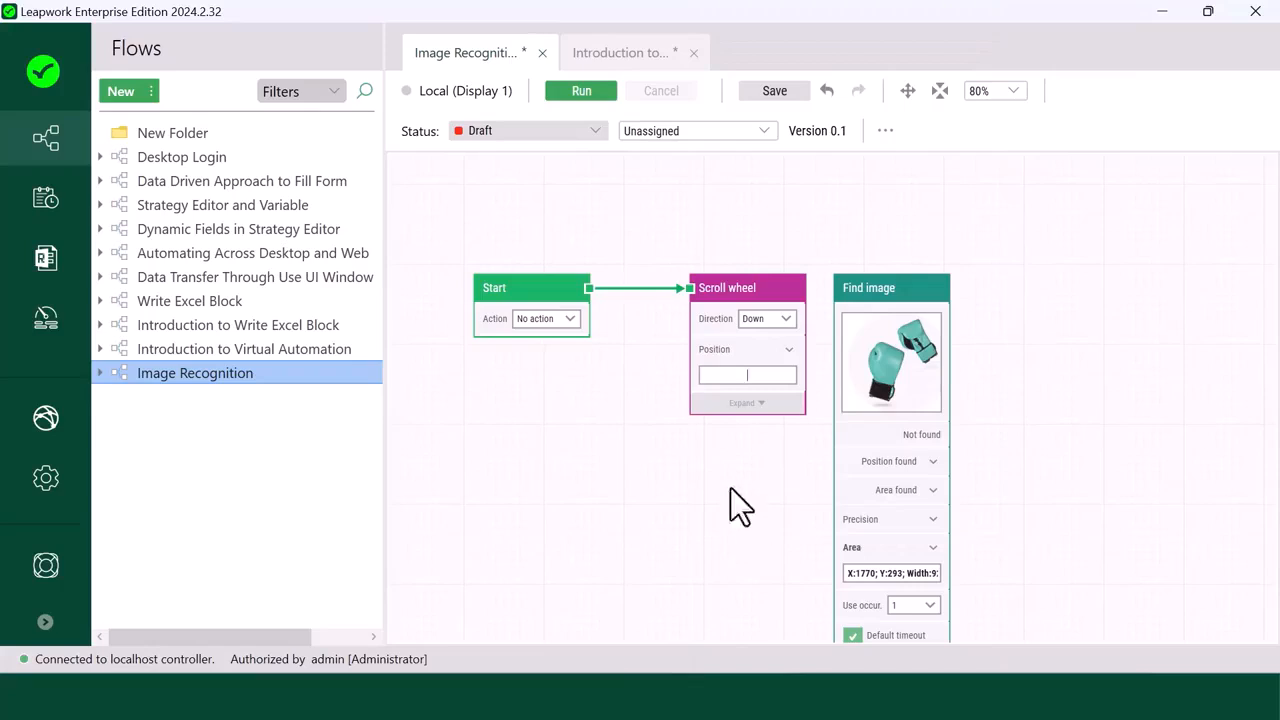
left_click_drag(736, 290, 836, 289)
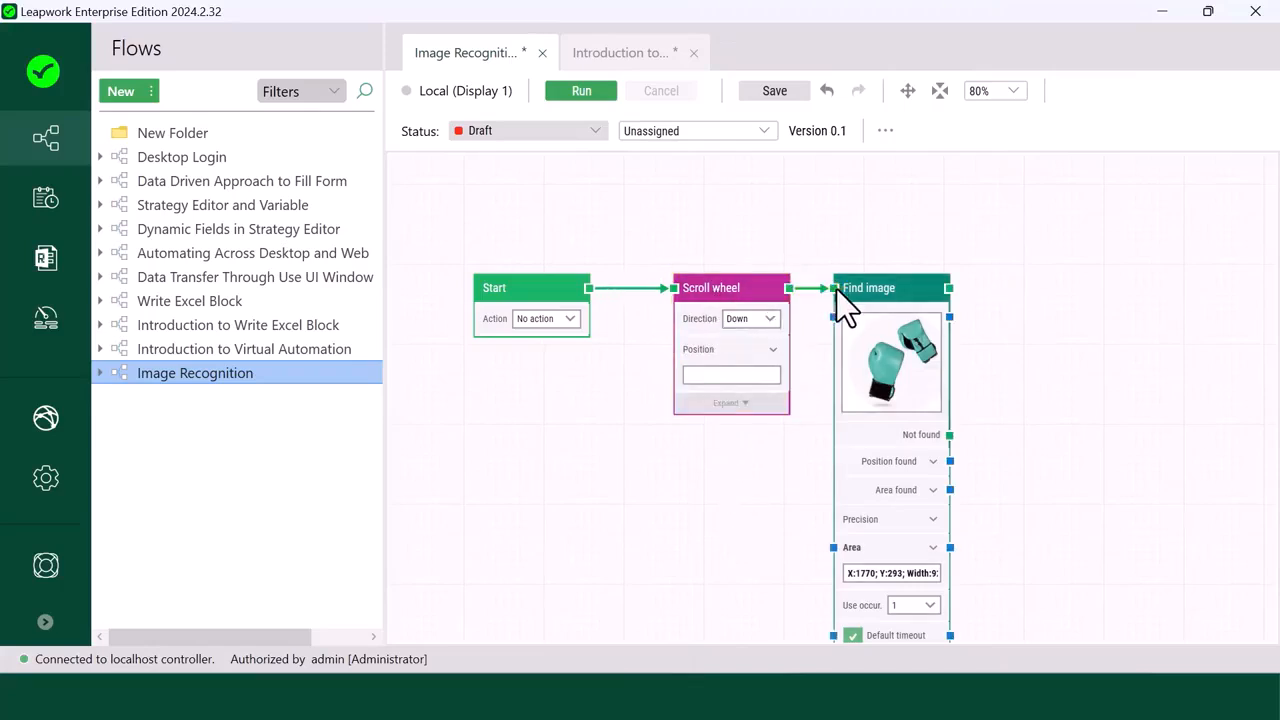
Step: Keep the Scroll wheel direction at Down and capture its position on eBay's Sporting Goods banner at X:1056; Y:588
left_click(740, 310)
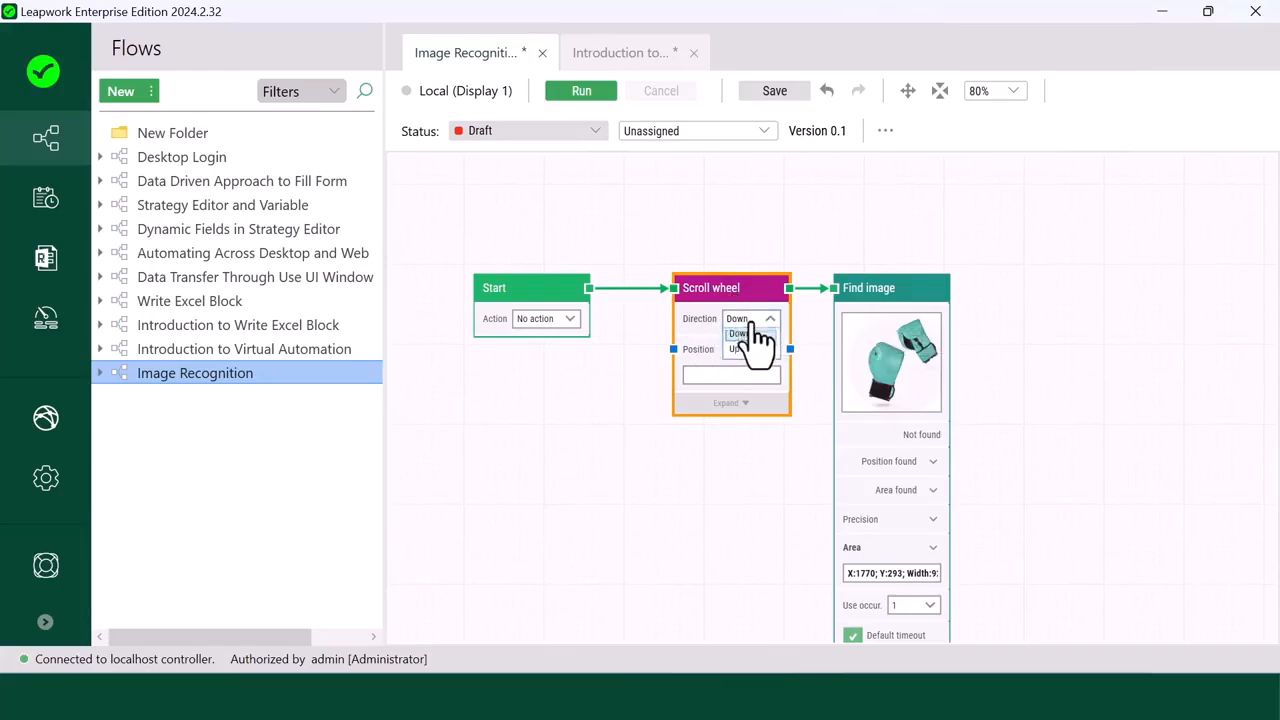
left_click(751, 322)
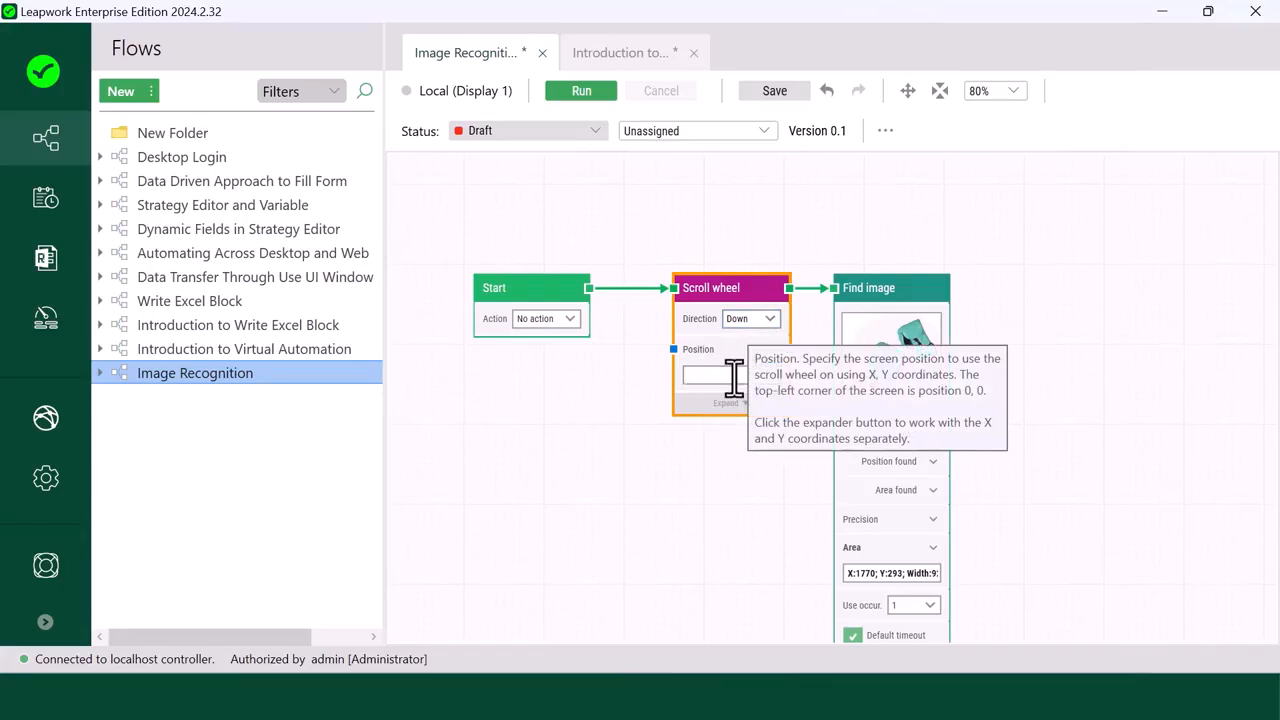
left_click(761, 399)
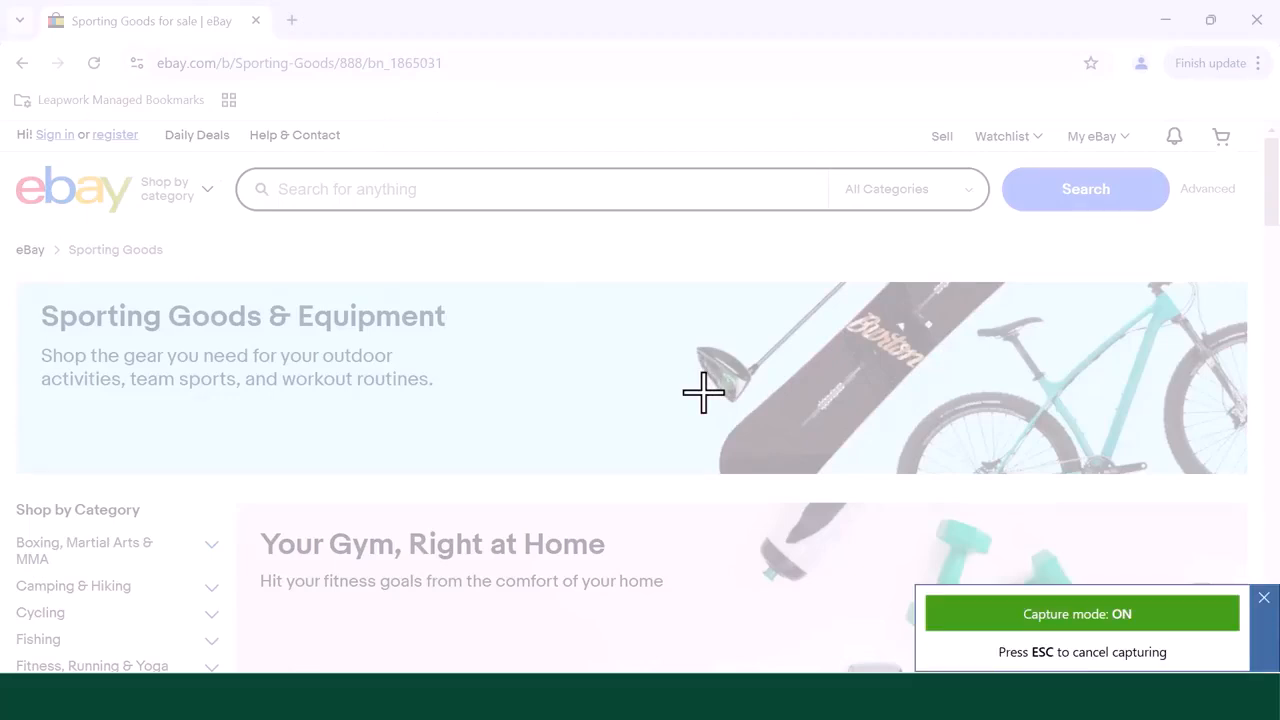
left_click(704, 392)
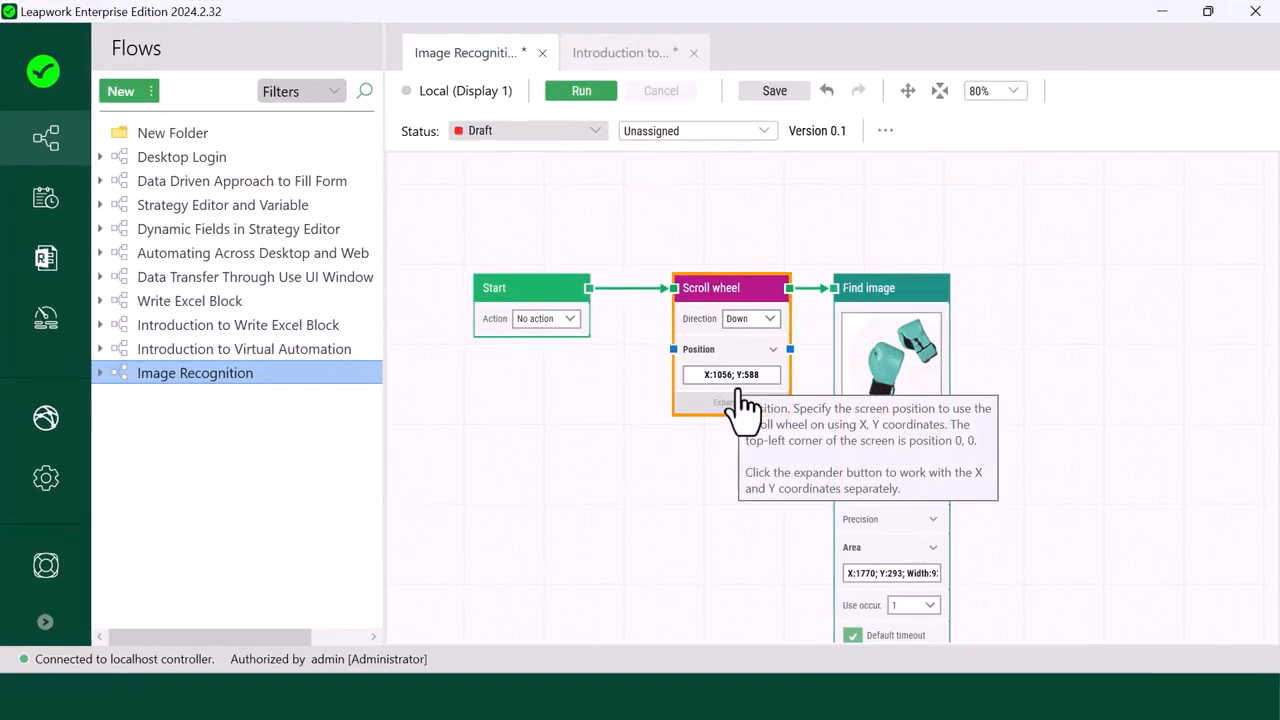
Step: Expand the Scroll wheel block's settings, set its scroll amount to 3 and keep the speed at Medium
left_click(735, 402)
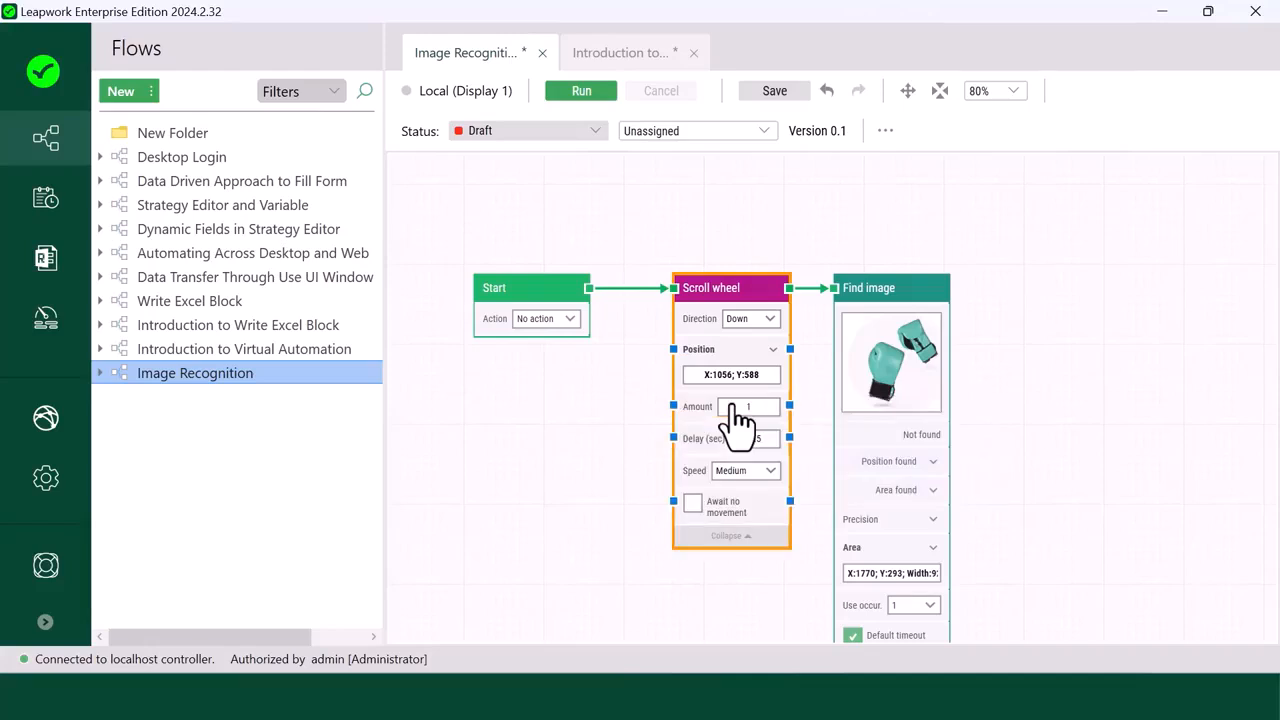
left_click(733, 407)
type("3")
left_click(735, 473)
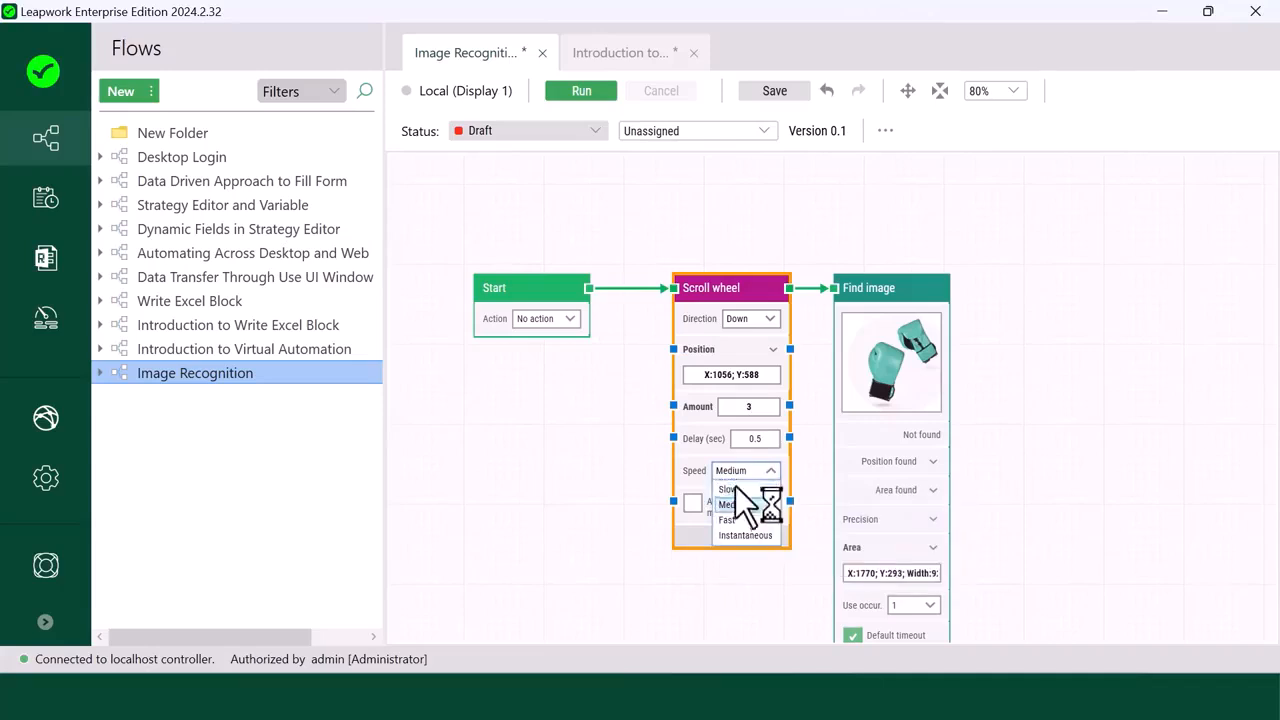
left_click(739, 506)
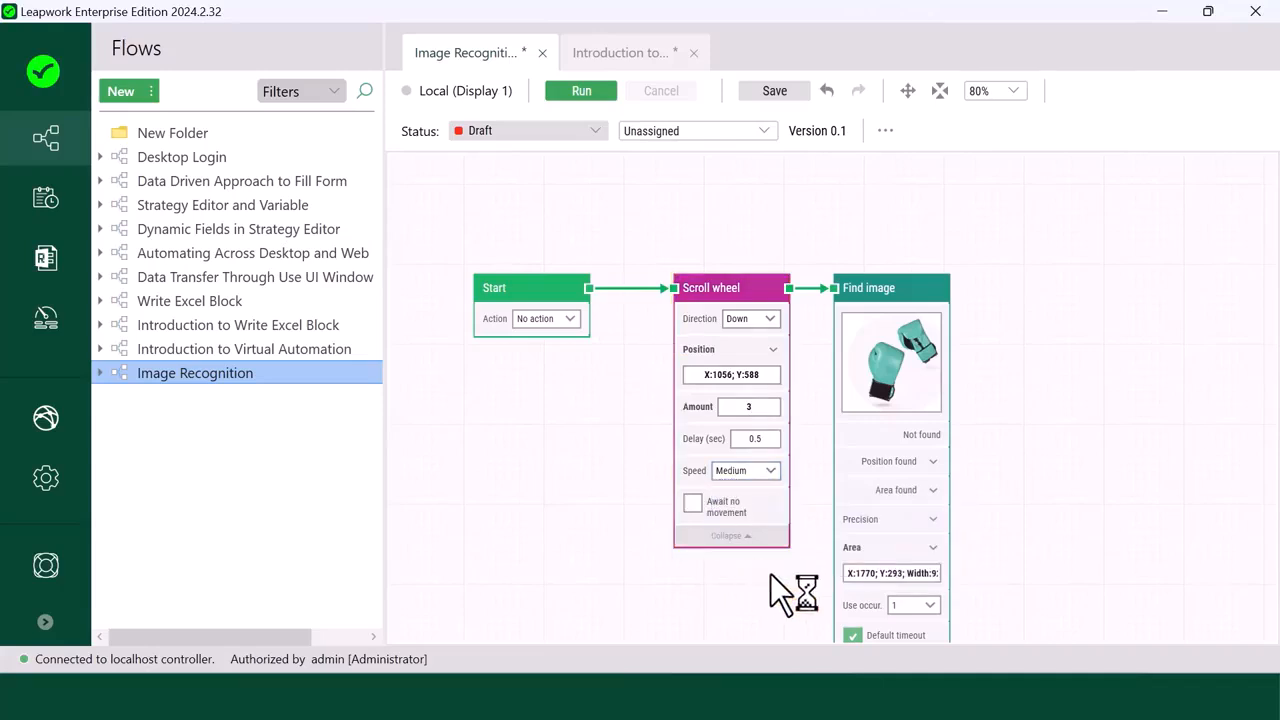
Step: Clear the Area value in the Find image block so the search is not limited to a screen region
left_click(897, 572)
key("ctrl+a")
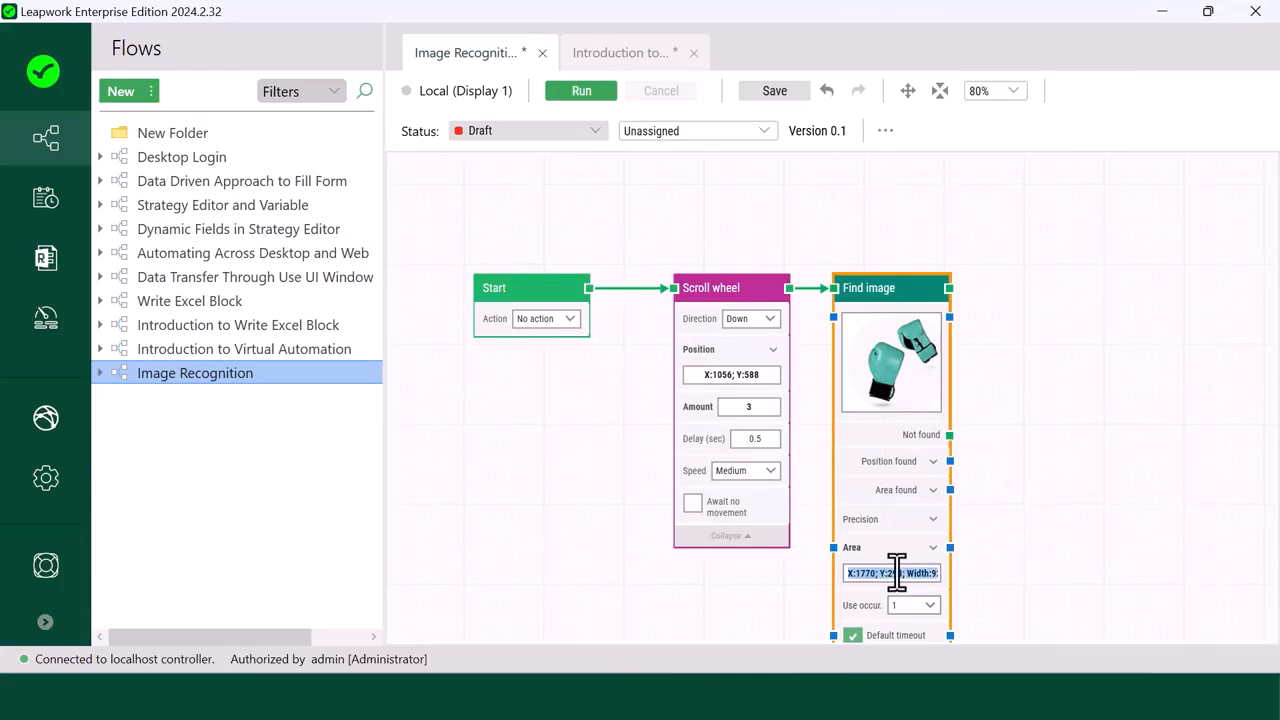
key("BackSpace")
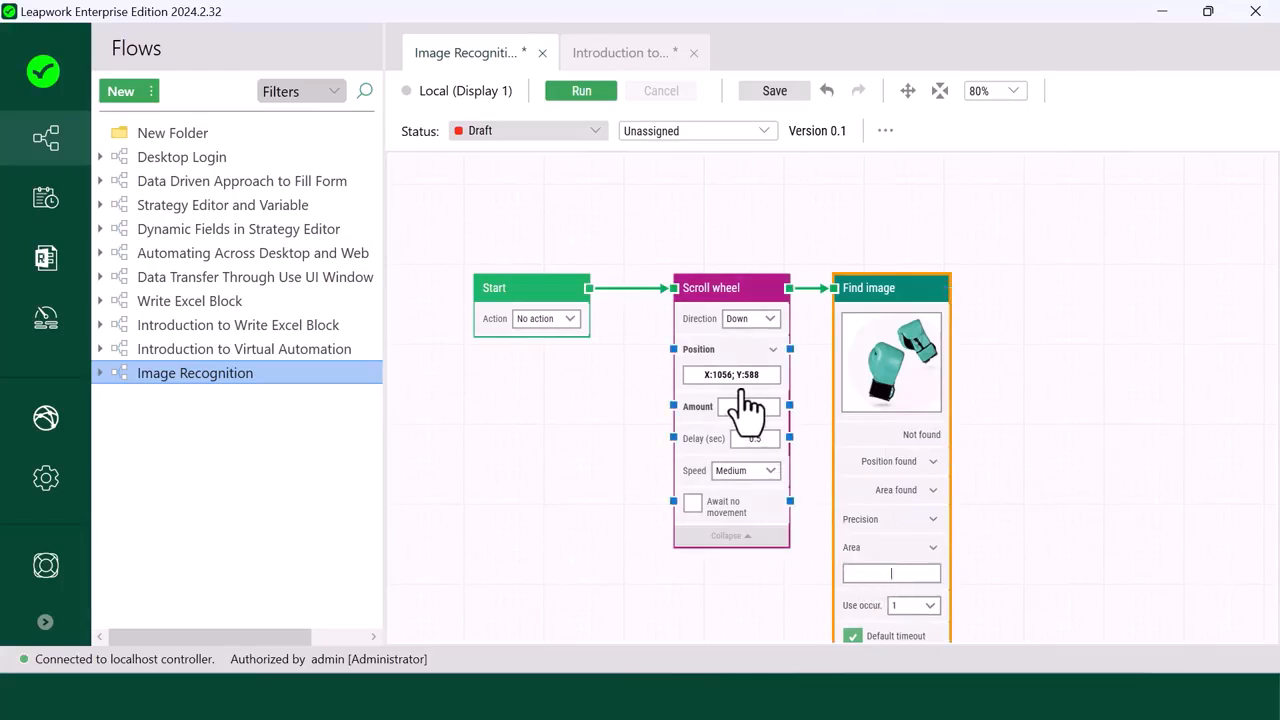
Step: Run the flow to scroll down eBay's Sporting Goods page and search for the boxing gloves image
mouse_move(748, 405)
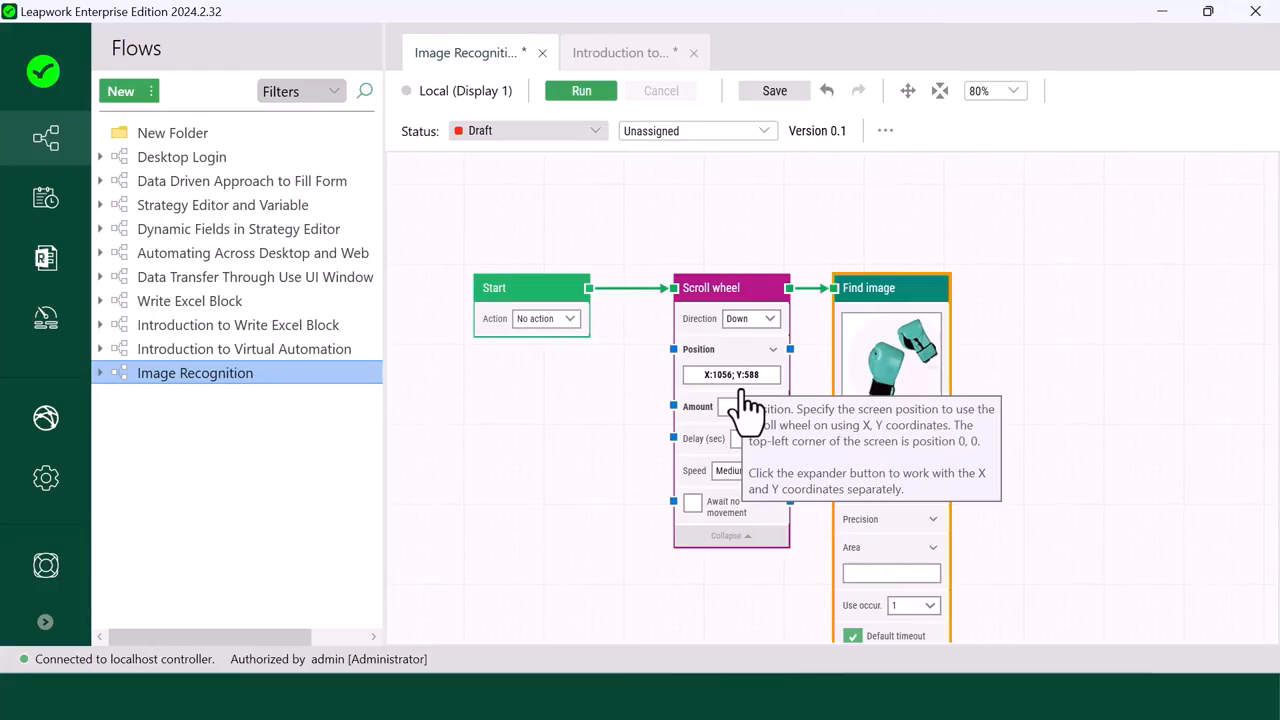
left_click(593, 100)
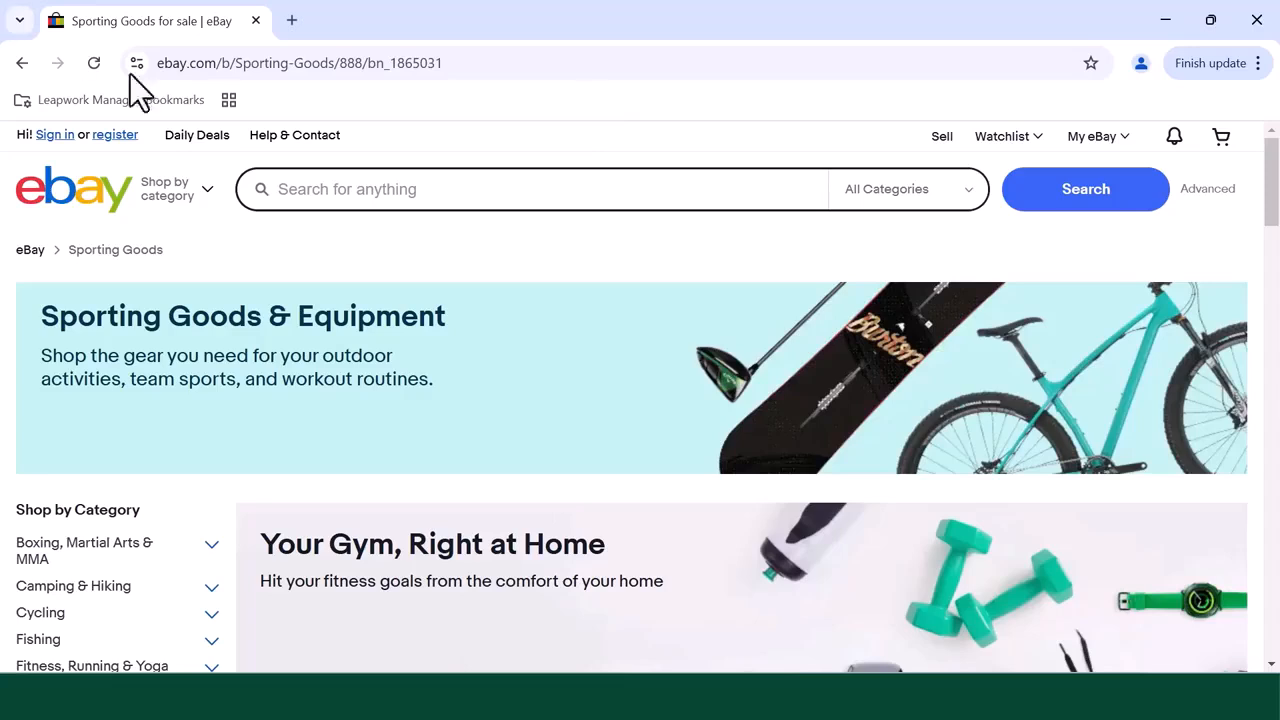
scroll(704, 400, "down", 2)
scroll(704, 393, "down", 1)
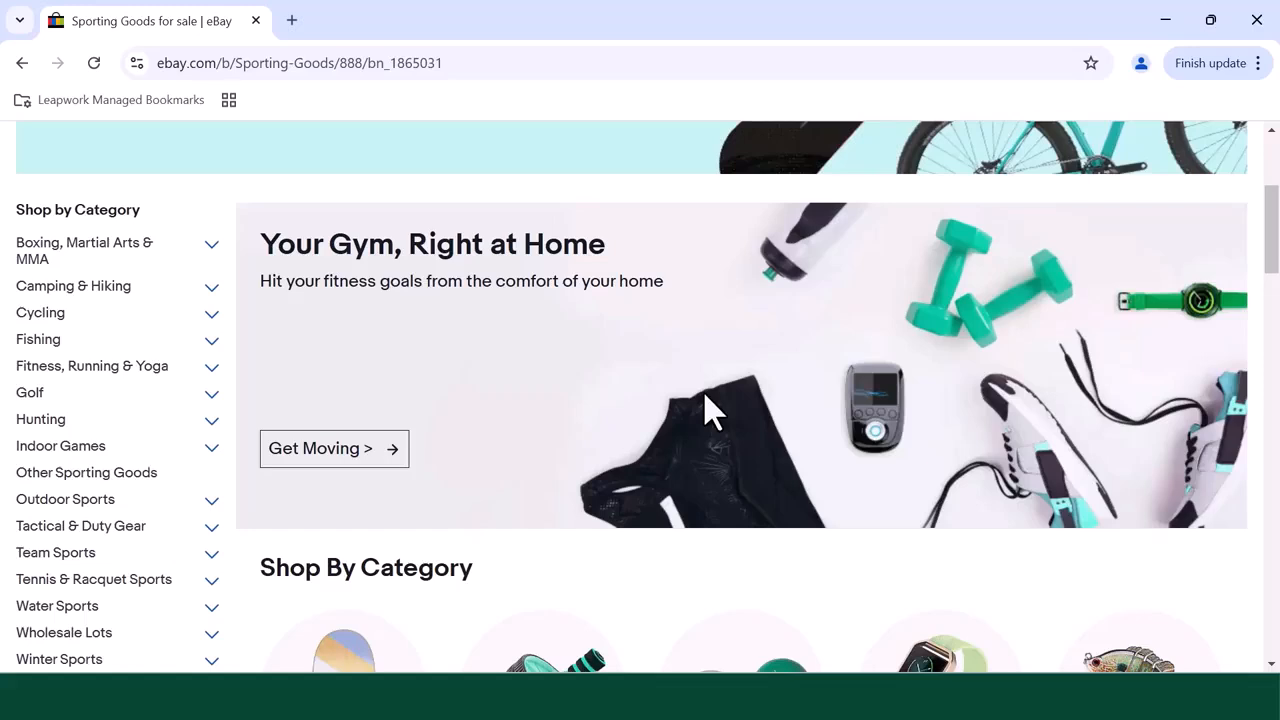
scroll(704, 410, "down", 3)
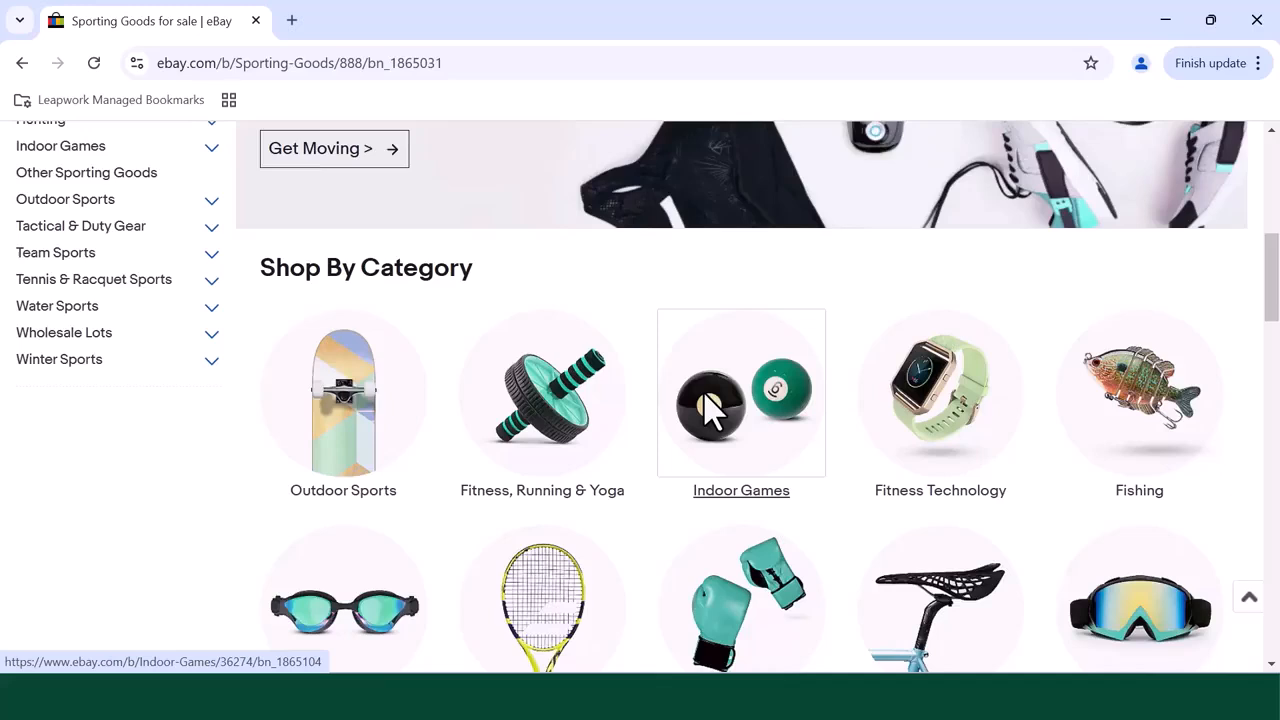
scroll(706, 398, "down", 3)
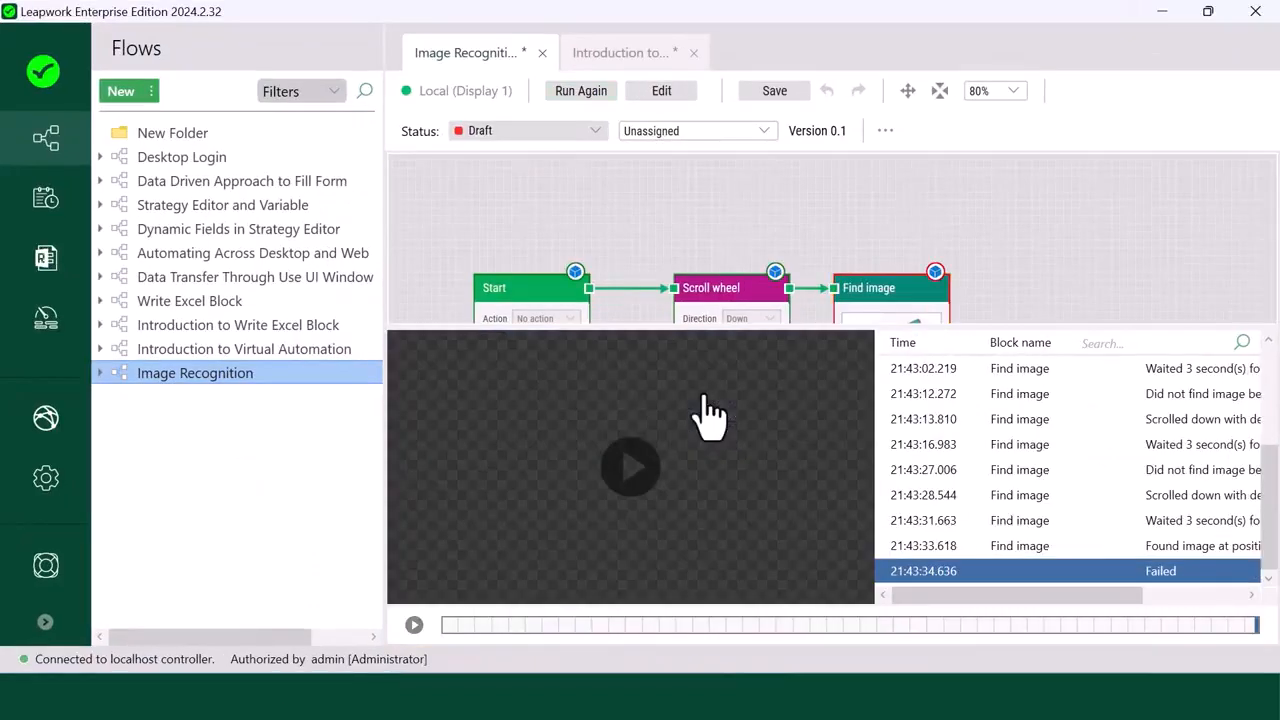
Step: Examine the run log's messages and the recorded video frame for the Find image block's found-image entry
left_click_drag(928, 597, 1100, 604)
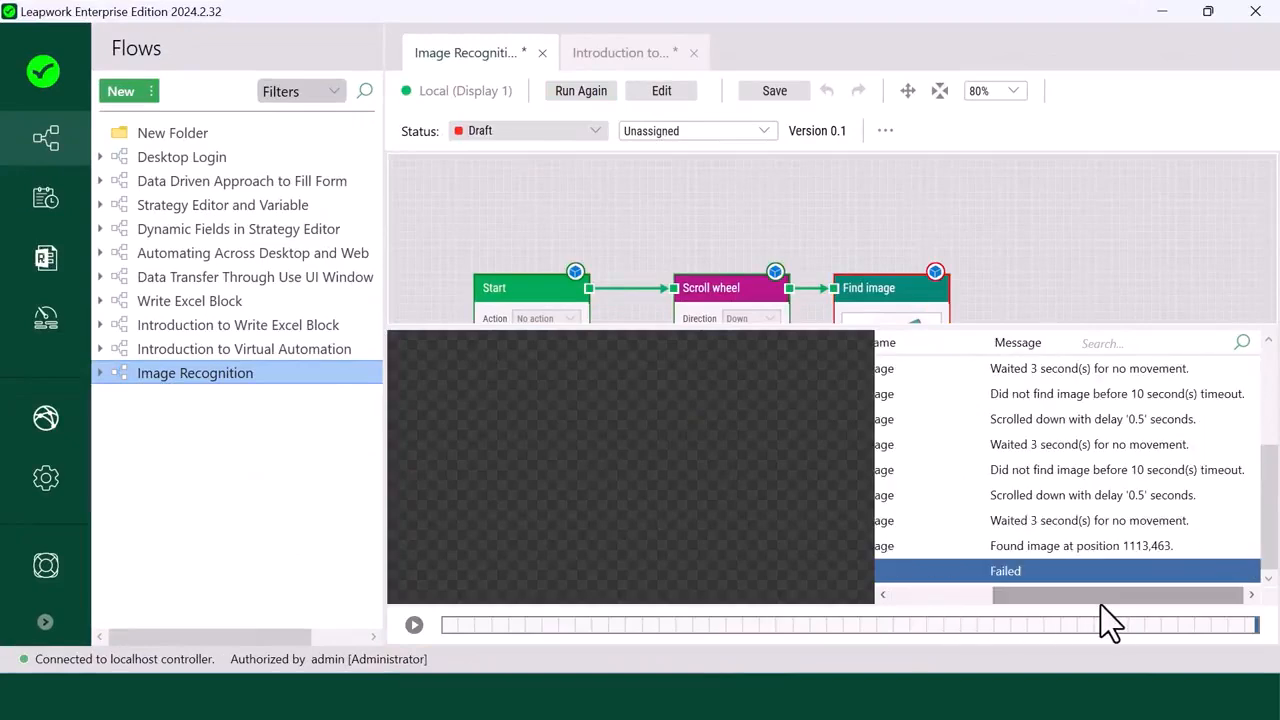
left_click(1040, 551)
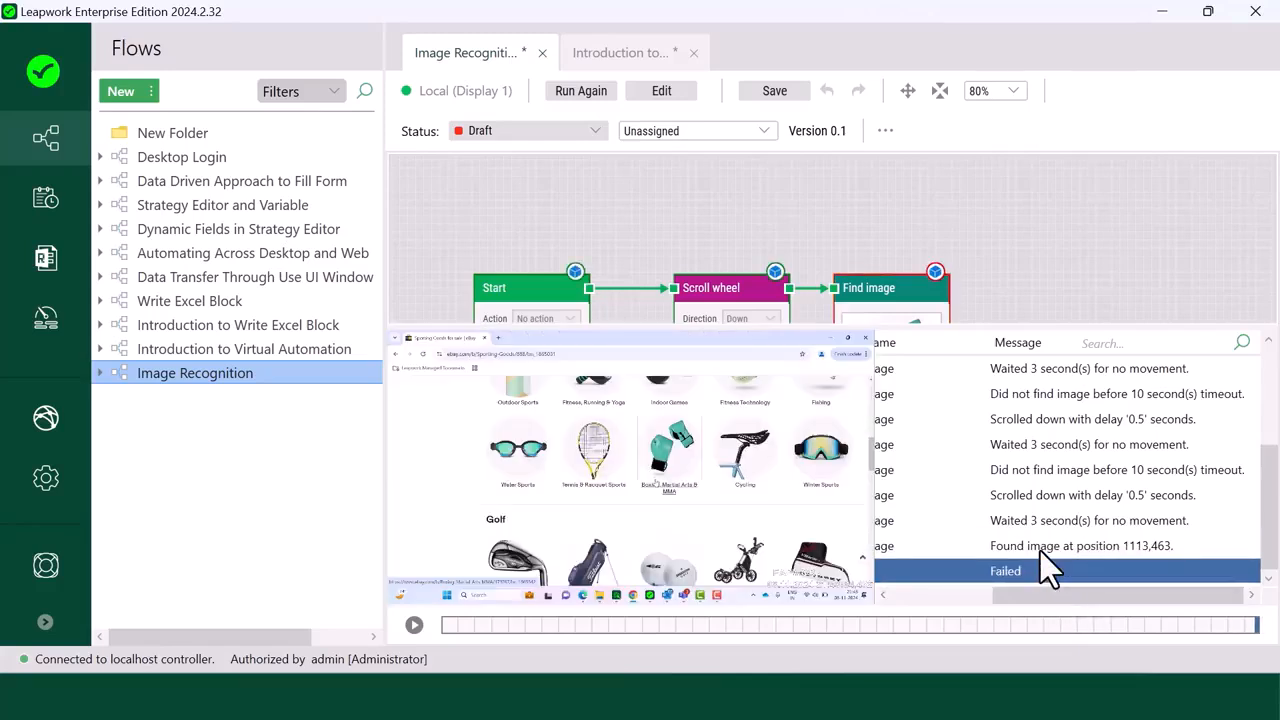
left_click(1040, 547)
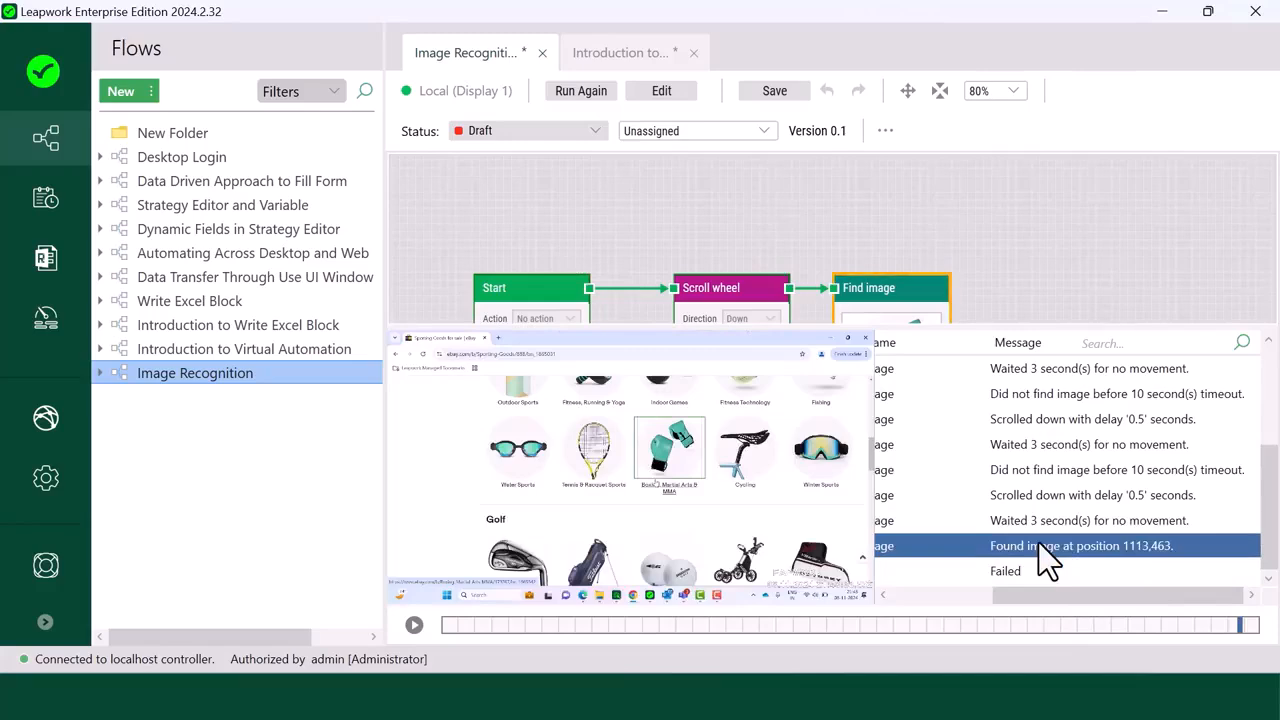
mouse_move(748, 519)
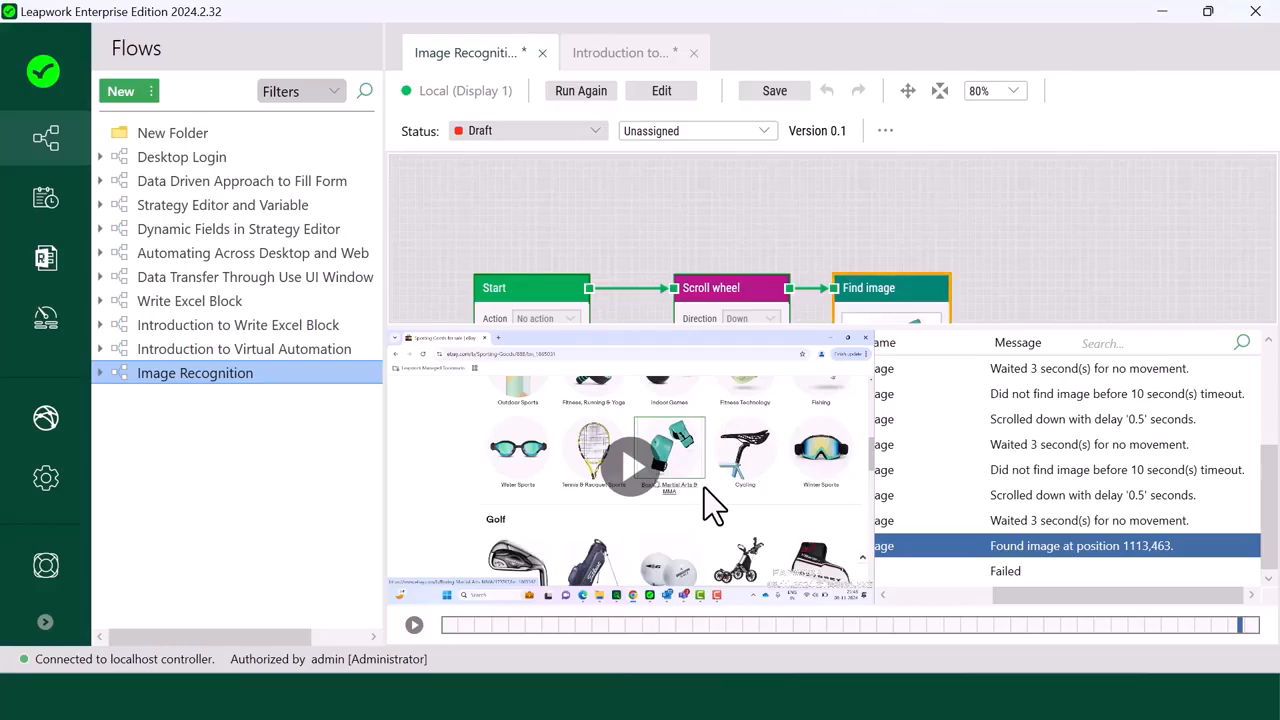
Step: Return the flow to editing and expand the Precision settings of the Find image block
left_click(674, 93)
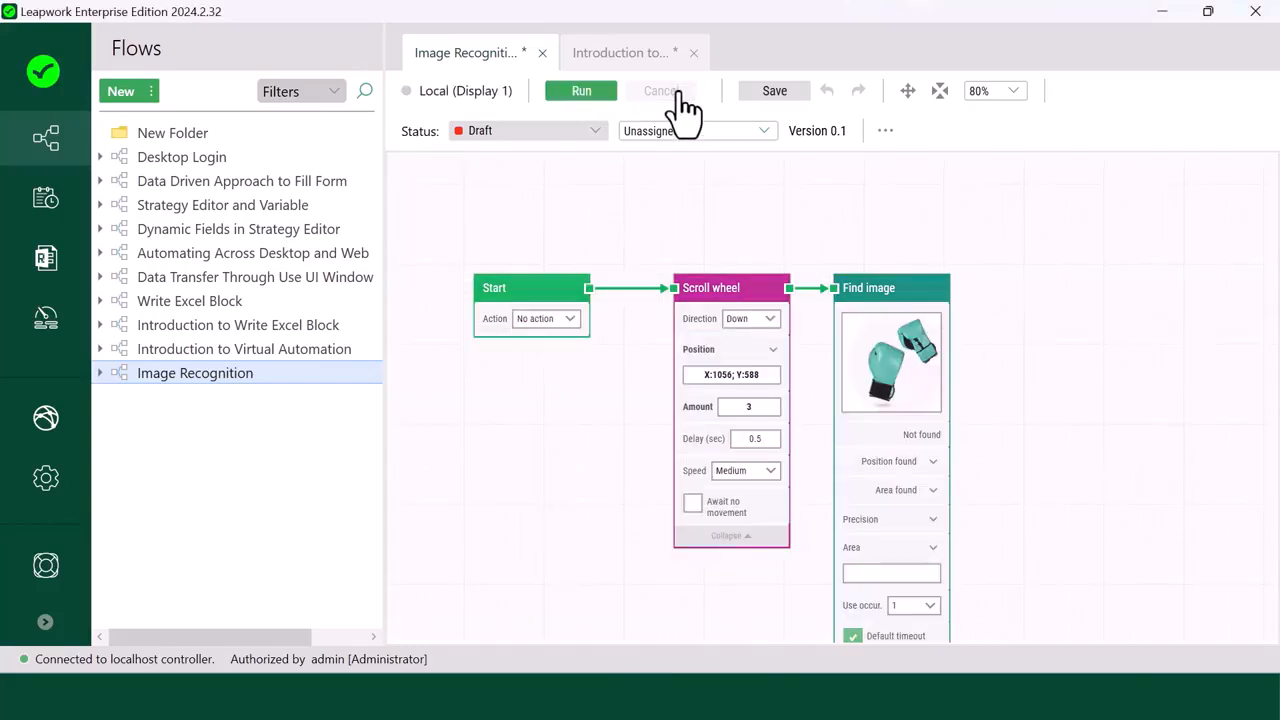
left_click(878, 422)
left_click_drag(991, 397, 930, 288)
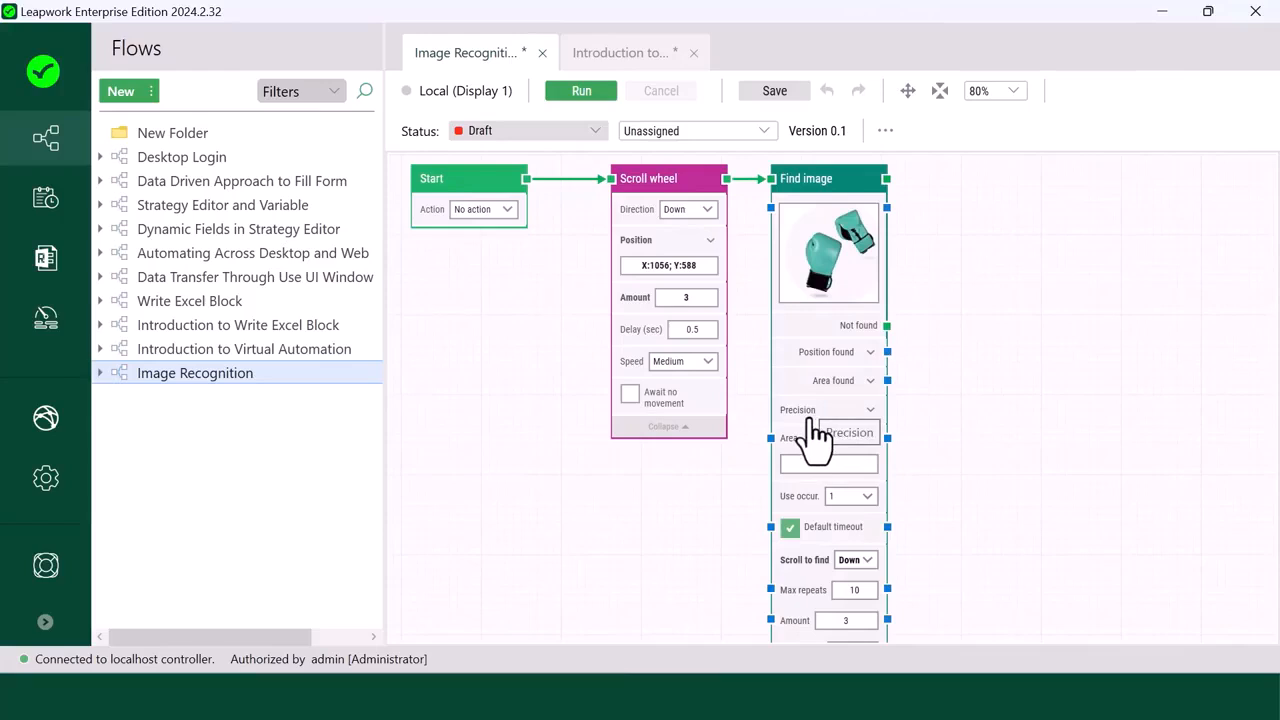
left_click(870, 411)
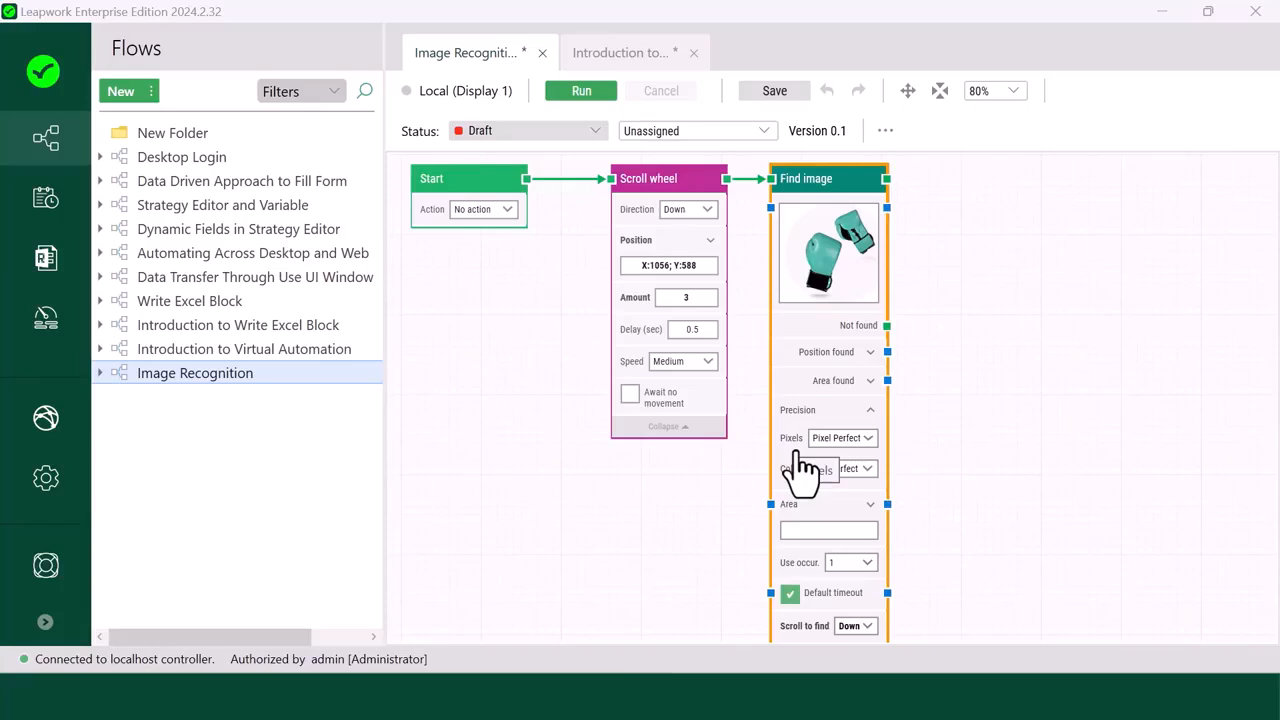
Step: Review the available Pixels and Color precision levels, keeping both at Pixel Perfect
left_click(845, 441)
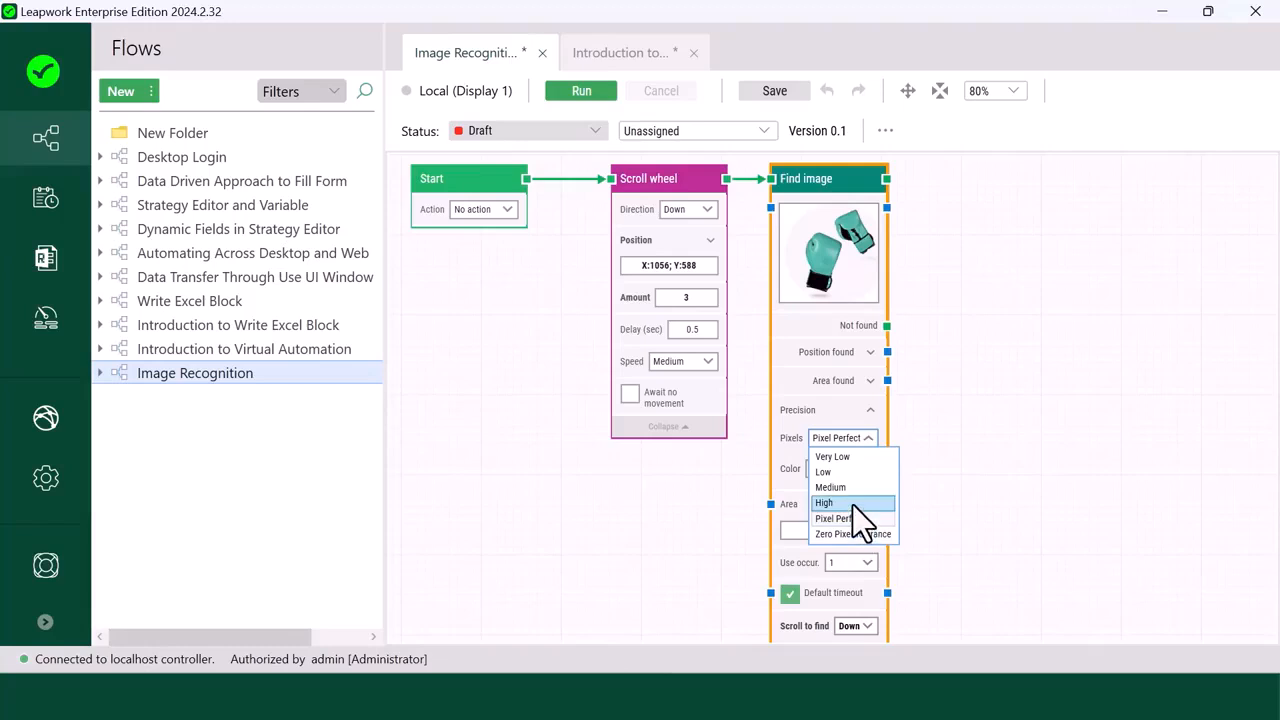
left_click(859, 441)
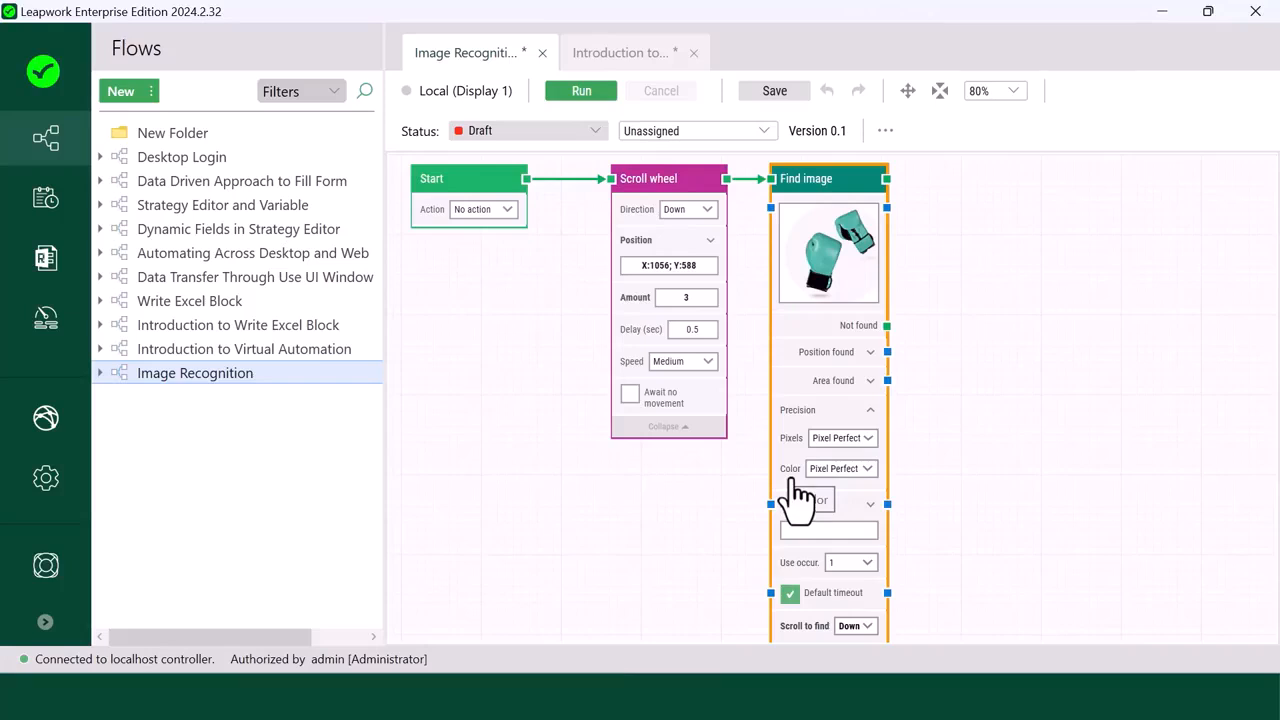
left_click(855, 470)
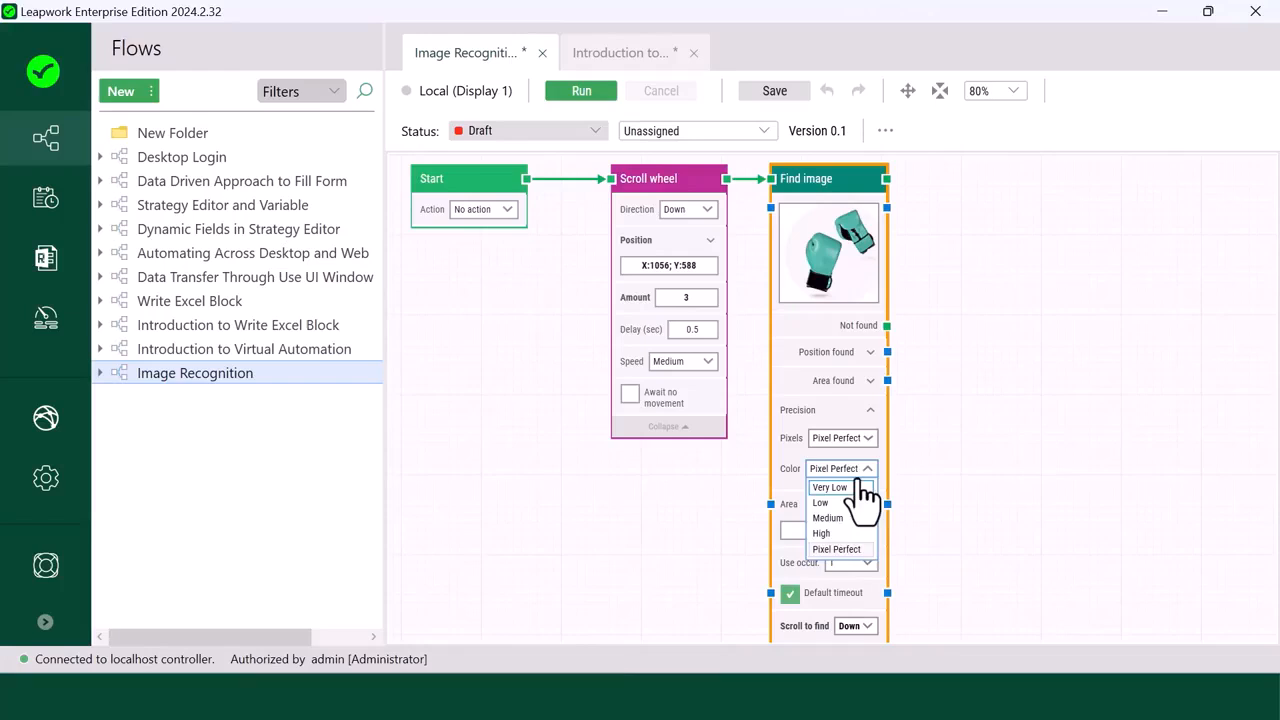
left_click(857, 478)
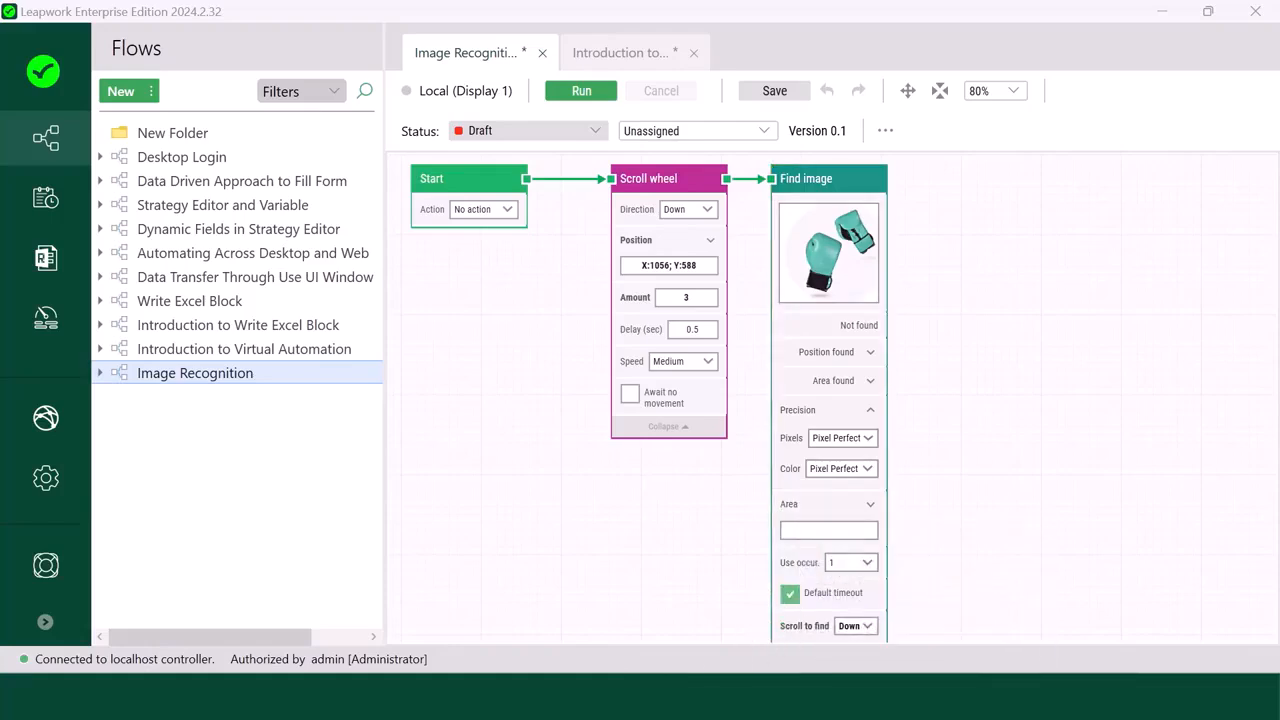
Step: Capture a new image collection for the Find image block from the boxing gloves picture on eBay's Sporting Goods page
key("alt+Tab")
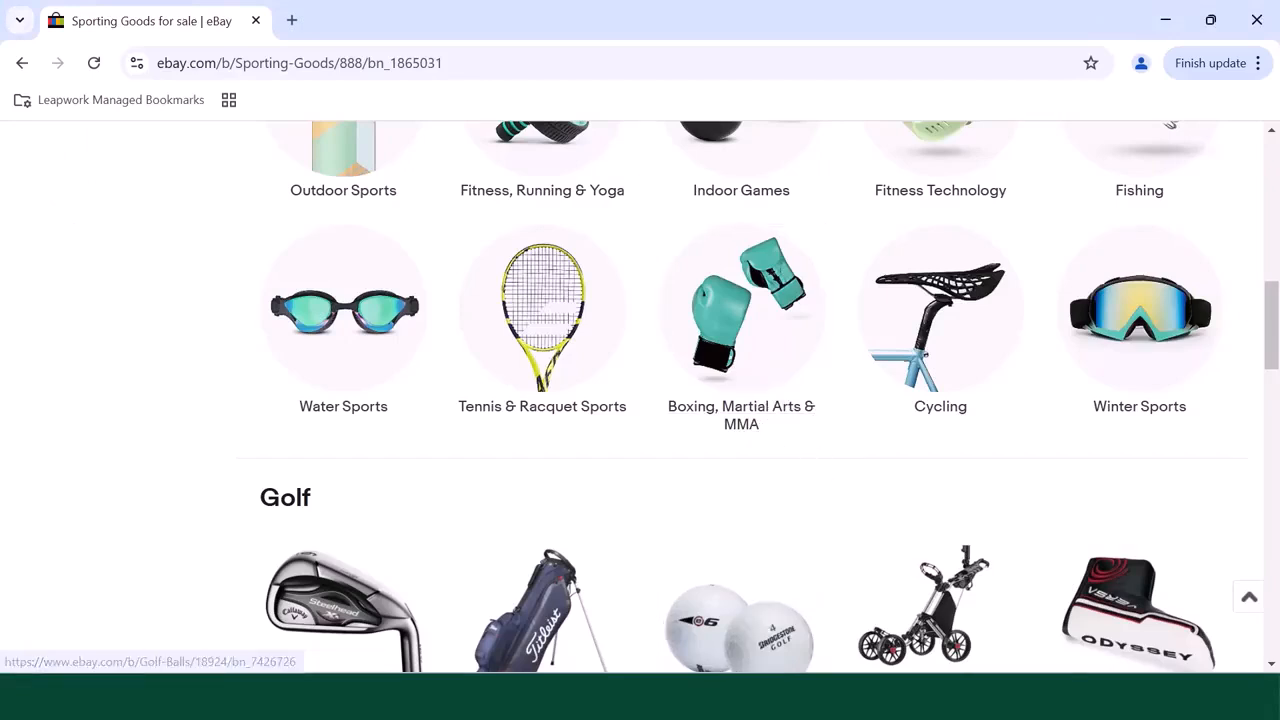
key("alt+Tab")
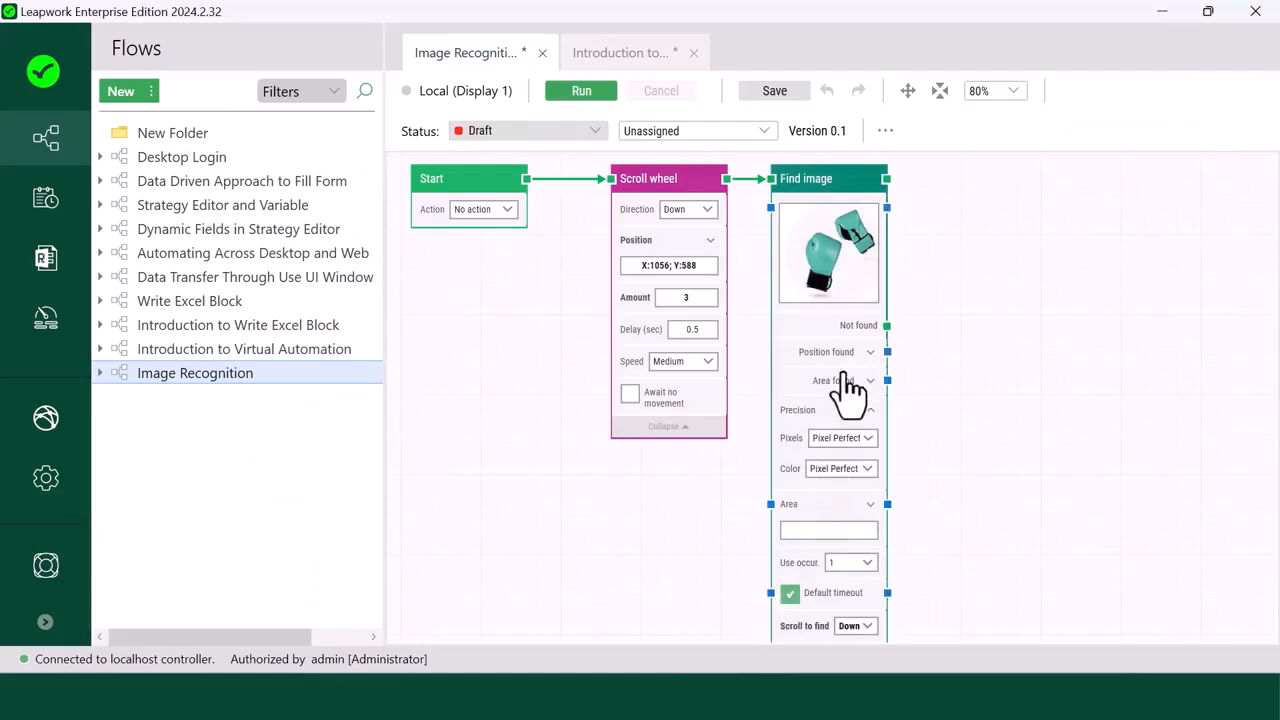
left_click(845, 275)
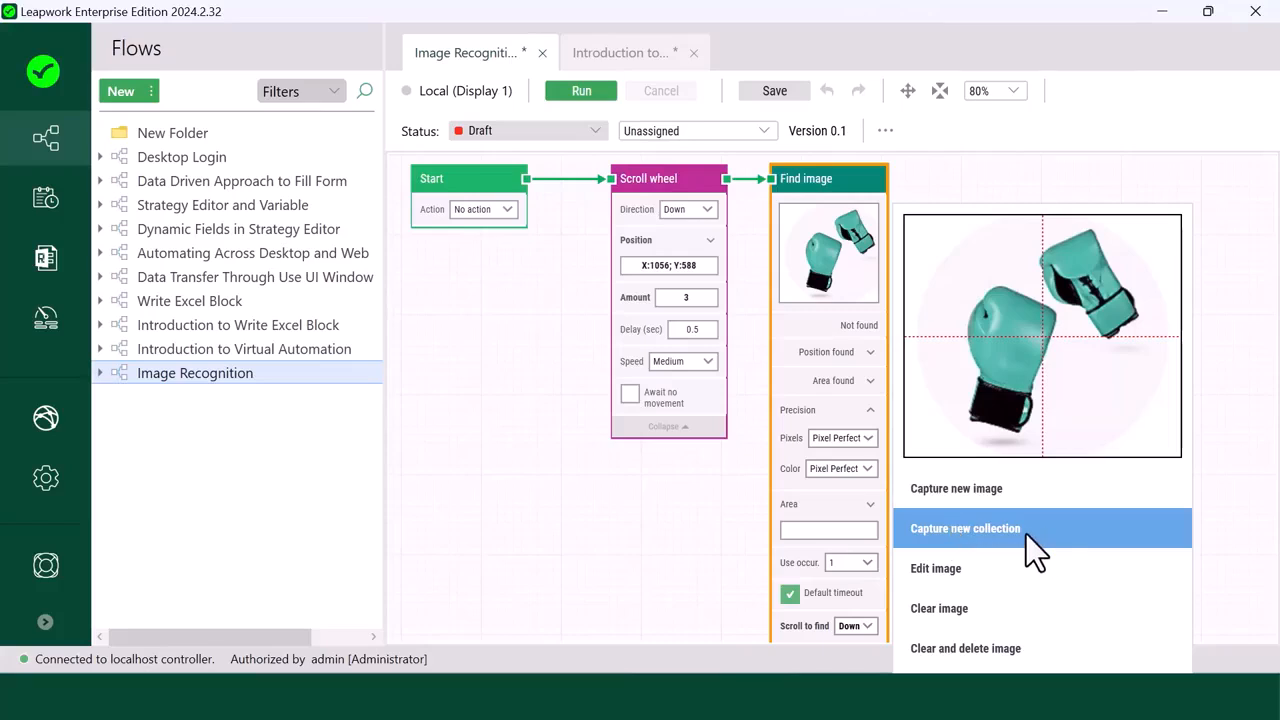
left_click(960, 528)
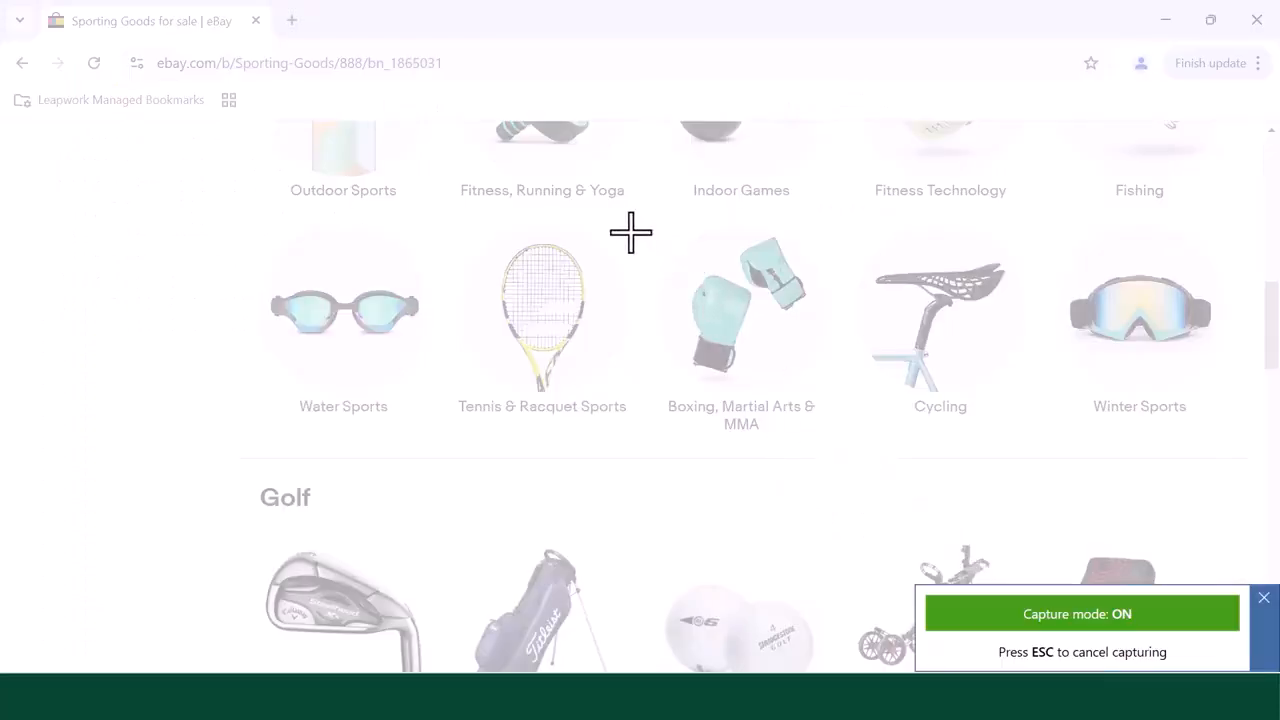
left_click_drag(647, 233, 838, 391)
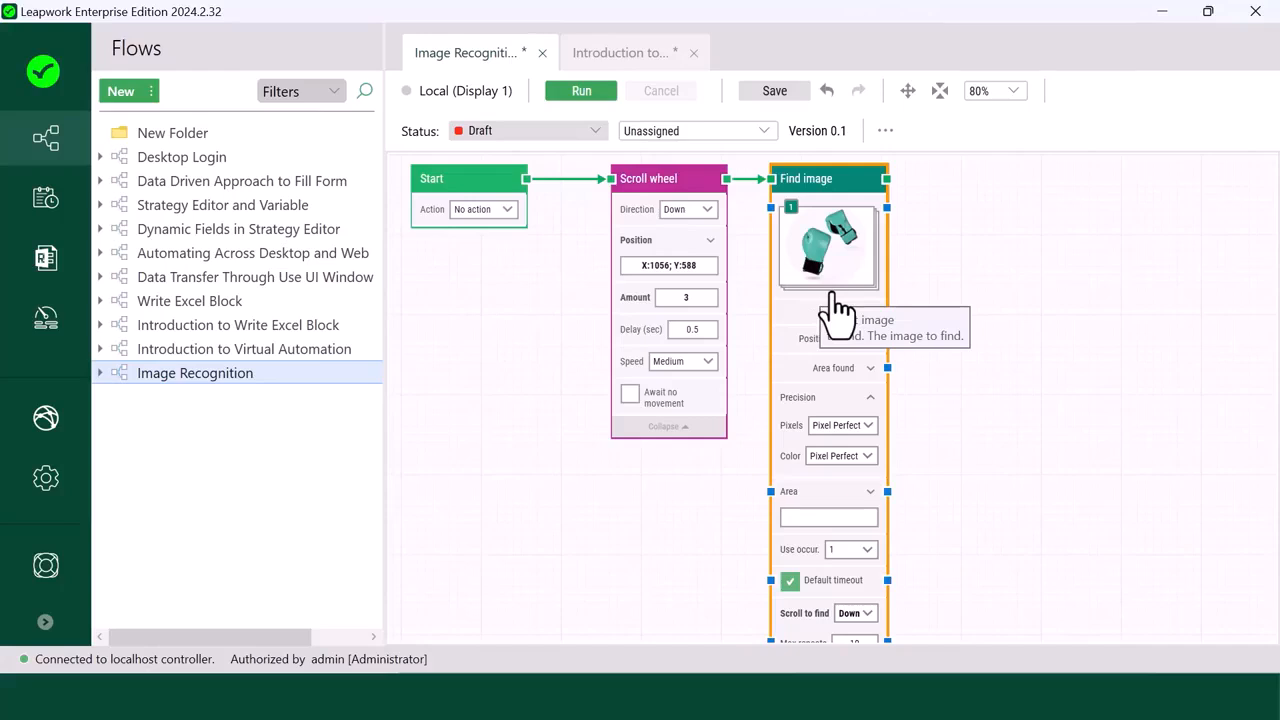
left_click(926, 355)
left_click(833, 198)
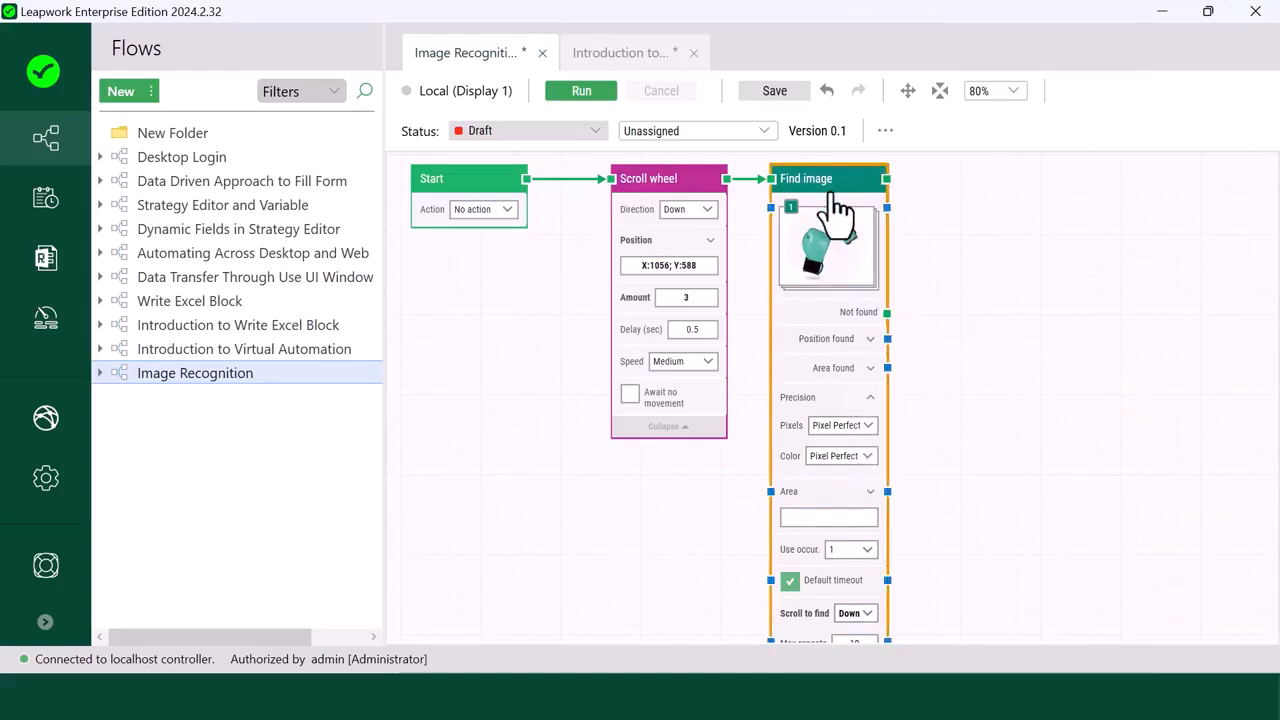